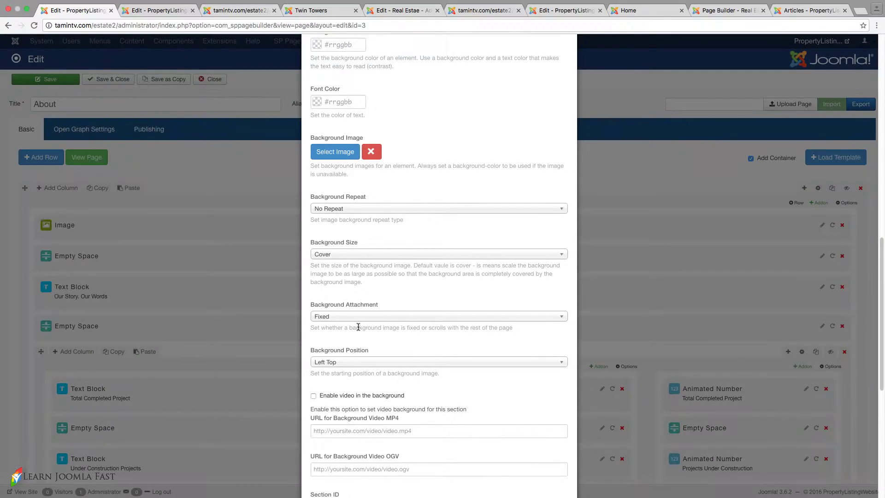
Review the first row's background settings, CSS class, padding and margin, and close its options without applying changes.
{"action": "scroll", "coordinate": [352, 325], "scroll_direction": "down", "scroll_amount": 3}
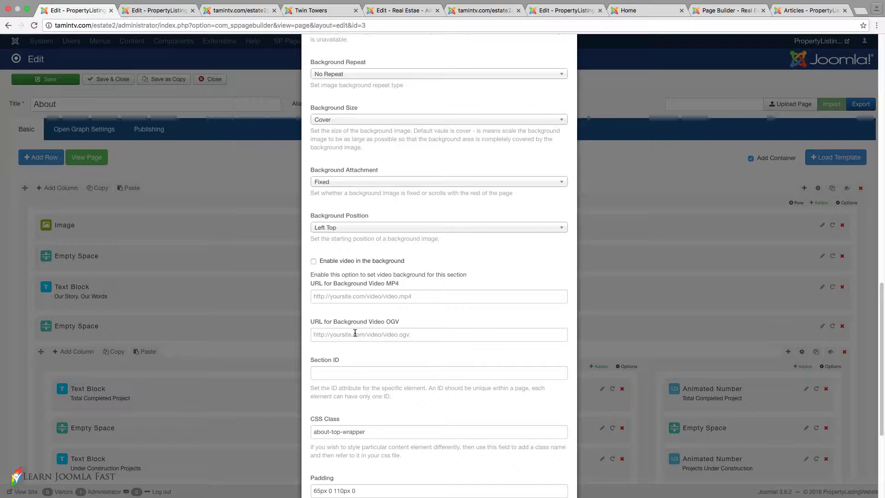
{"action": "scroll", "coordinate": [355, 336], "scroll_direction": "down", "scroll_amount": 2}
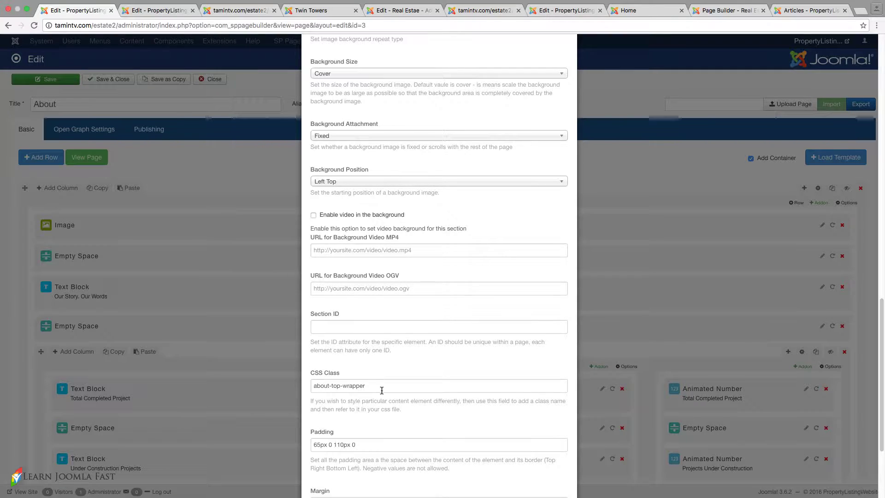
{"action": "left_click_drag", "start_coordinate": [385, 385], "coordinate": [311, 384]}
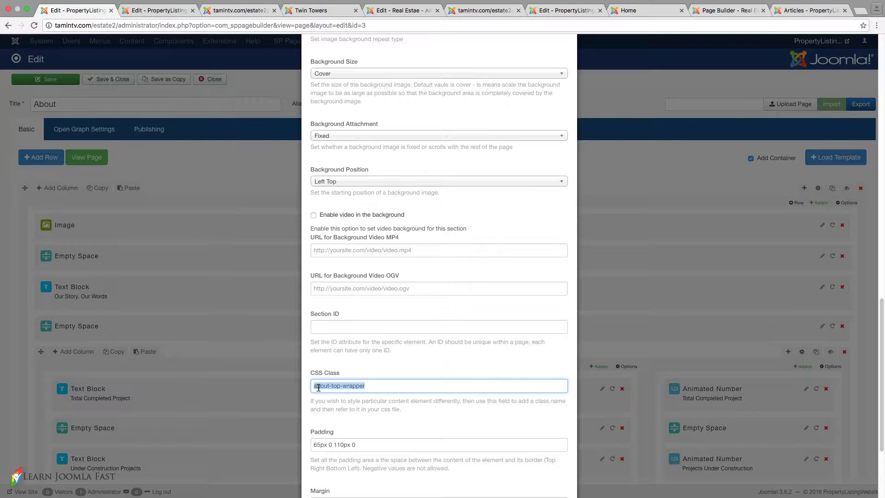
{"action": "left_click", "coordinate": [333, 390]}
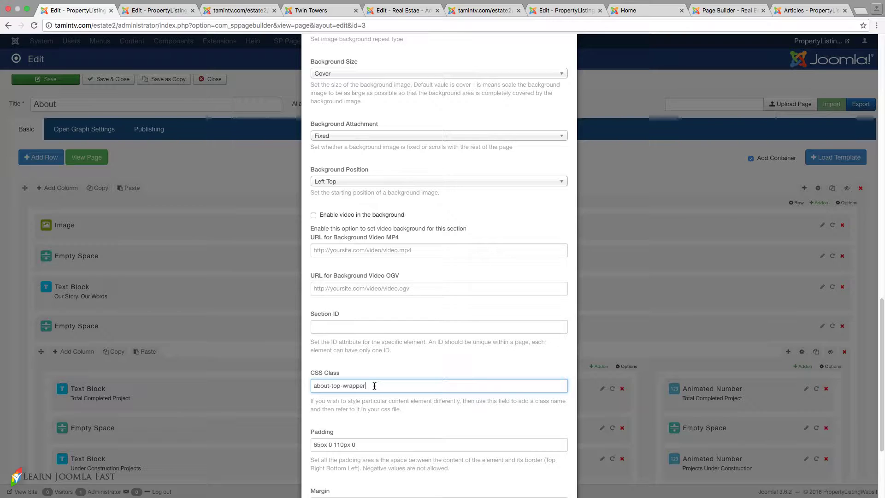
{"action": "scroll", "coordinate": [388, 438], "scroll_direction": "down", "scroll_amount": 3}
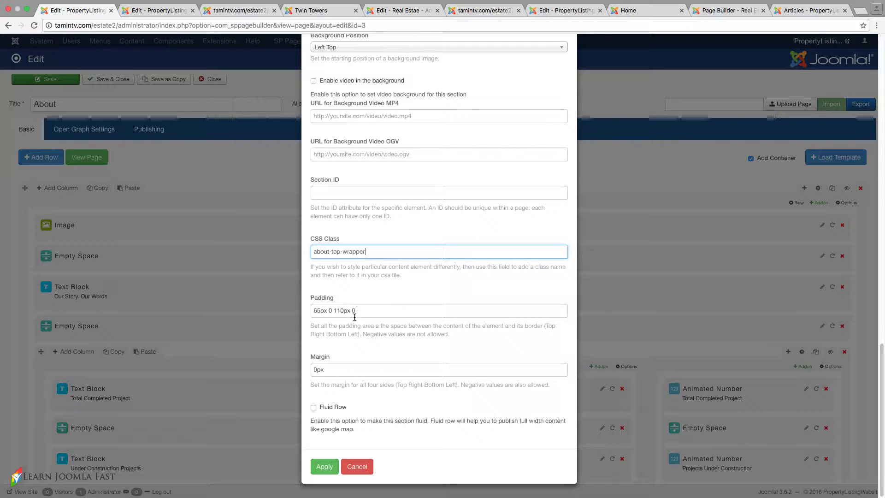
{"action": "left_click_drag", "start_coordinate": [362, 309], "coordinate": [309, 309]}
{"action": "left_click", "coordinate": [320, 310]}
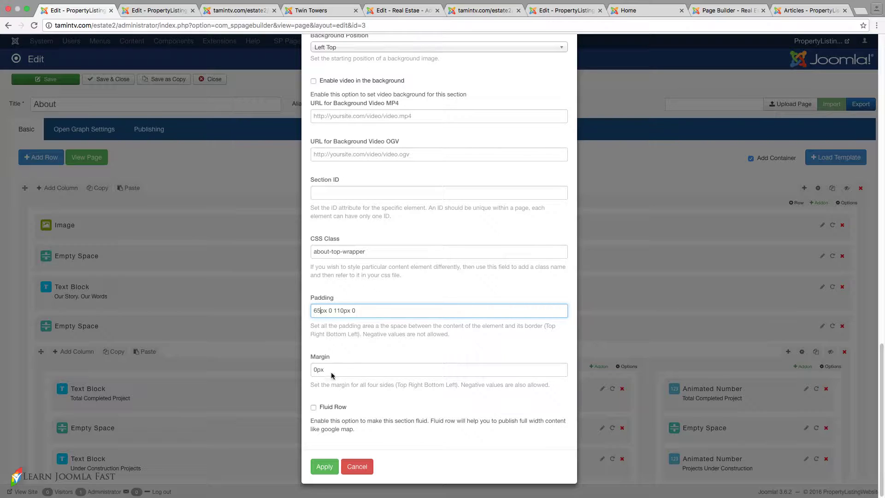
{"action": "left_click", "coordinate": [364, 471]}
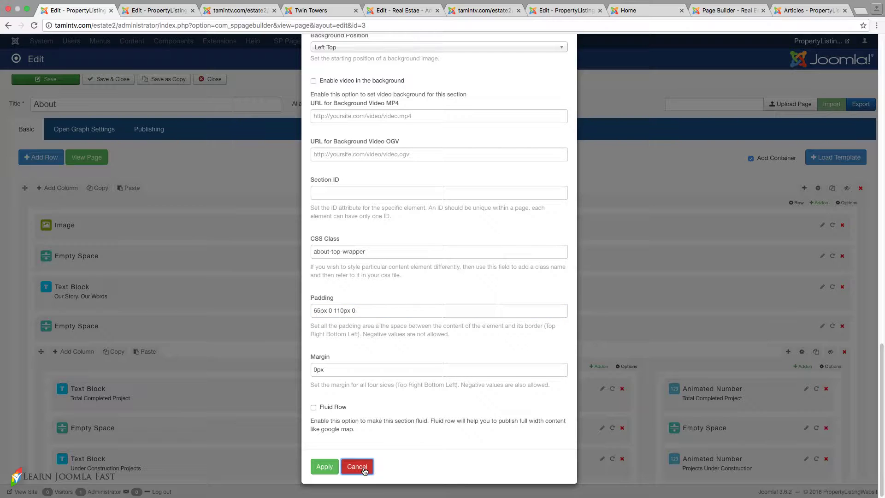
{"action": "left_click", "coordinate": [365, 470]}
Open the row options of the row with the Person addons and examine its section title and title settings.
{"action": "scroll", "coordinate": [245, 313], "scroll_direction": "down", "scroll_amount": 1}
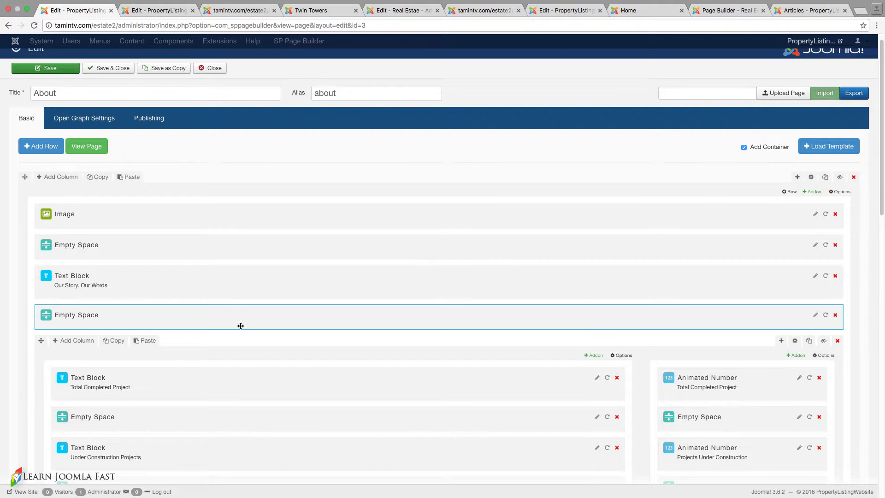
{"action": "scroll", "coordinate": [257, 323], "scroll_direction": "down", "scroll_amount": 8}
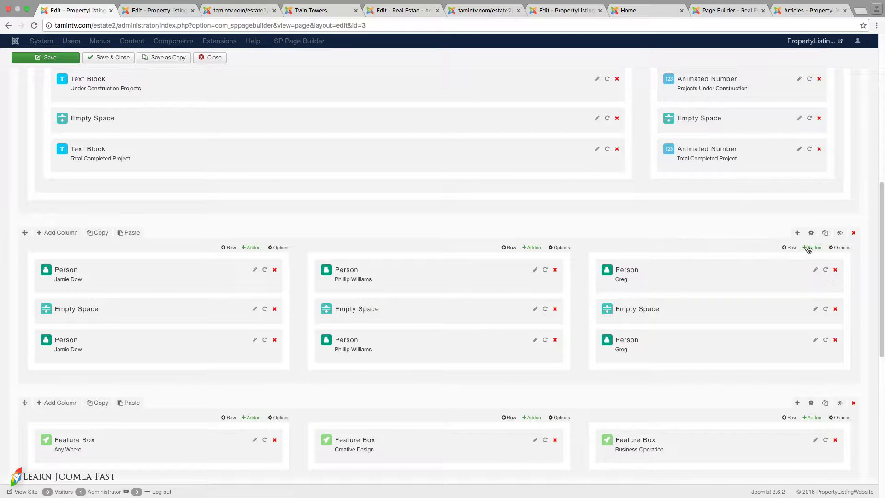
{"action": "left_click", "coordinate": [811, 233]}
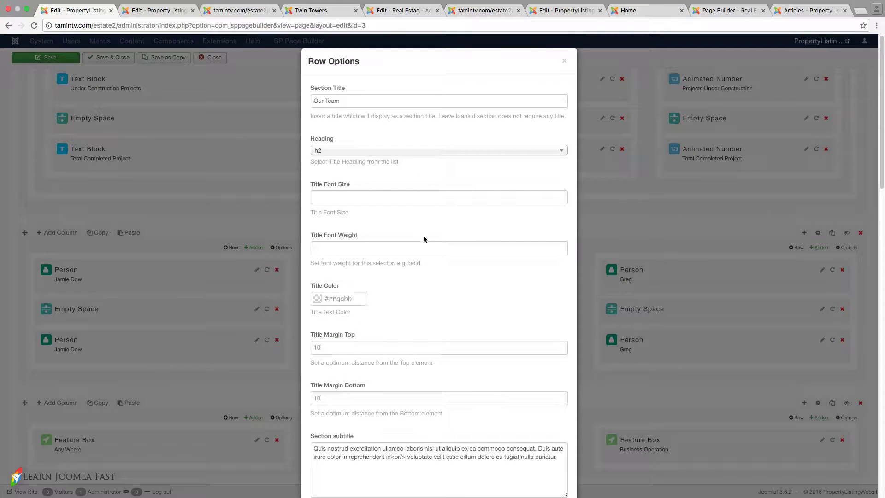
{"action": "left_click_drag", "start_coordinate": [339, 101], "coordinate": [312, 98]}
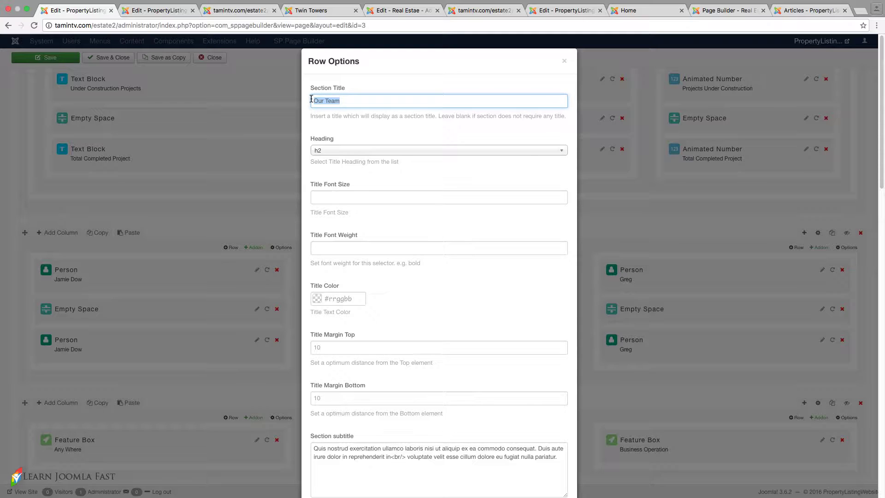
{"action": "scroll", "coordinate": [391, 269], "scroll_direction": "down", "scroll_amount": 2}
{"action": "scroll", "coordinate": [372, 241], "scroll_direction": "up", "scroll_amount": 2}
{"action": "scroll", "coordinate": [360, 241], "scroll_direction": "down", "scroll_amount": 5}
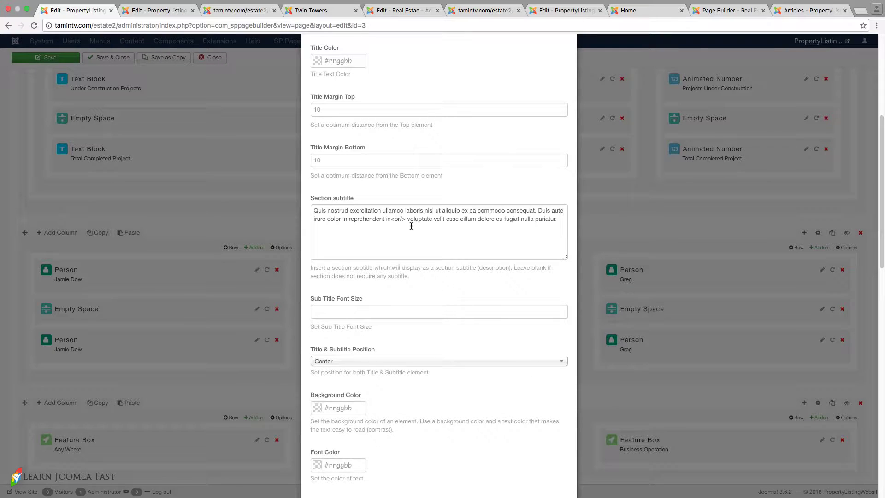
Examine the section subtitle text and its <br/> line-break tag in the team row's options.
{"action": "left_click", "coordinate": [406, 220]}
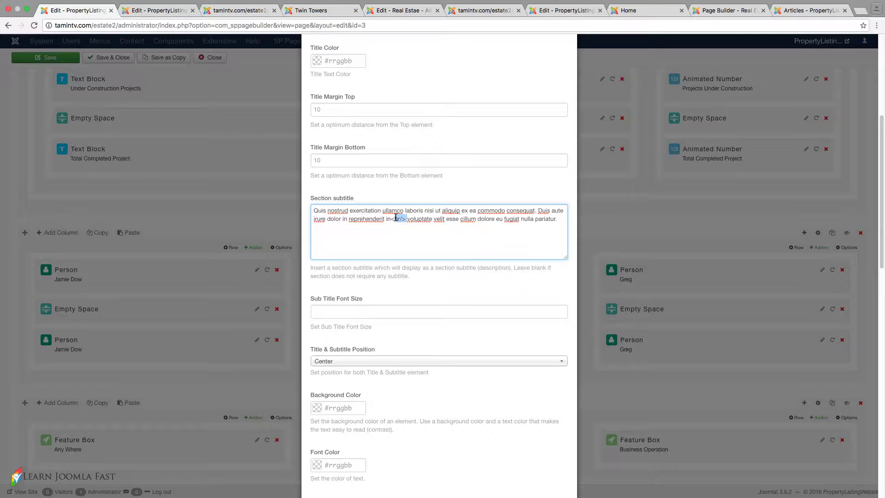
{"action": "left_click_drag", "start_coordinate": [557, 227], "coordinate": [388, 200]}
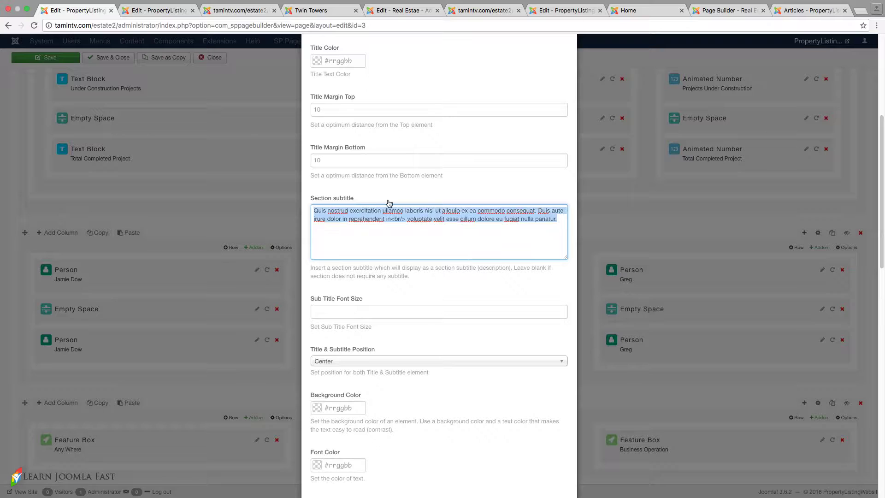
{"action": "left_click", "coordinate": [324, 212]}
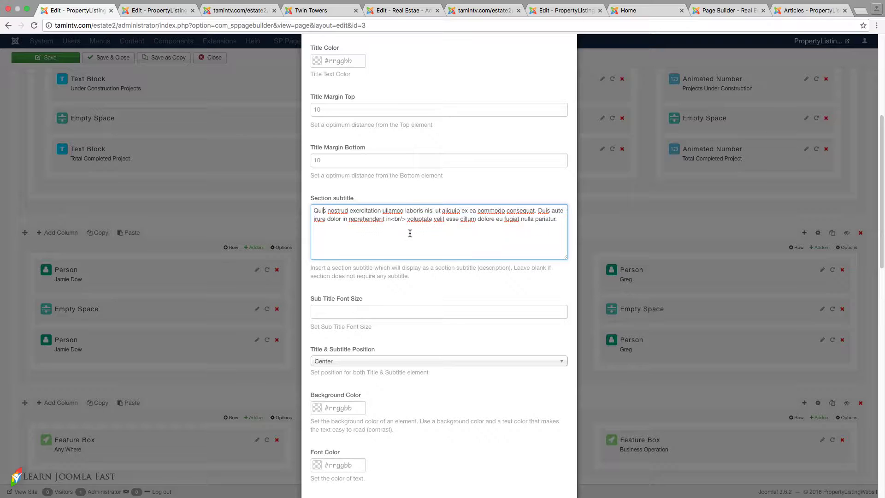
{"action": "left_click_drag", "start_coordinate": [407, 220], "coordinate": [390, 219]}
{"action": "left_click", "coordinate": [402, 219]}
{"action": "left_click_drag", "start_coordinate": [405, 219], "coordinate": [392, 218]}
{"action": "left_click", "coordinate": [393, 219]}
Review the team row's title and subtitle position, colours, background options, CSS class, padding and margin.
{"action": "scroll", "coordinate": [442, 283], "scroll_direction": "down", "scroll_amount": 2}
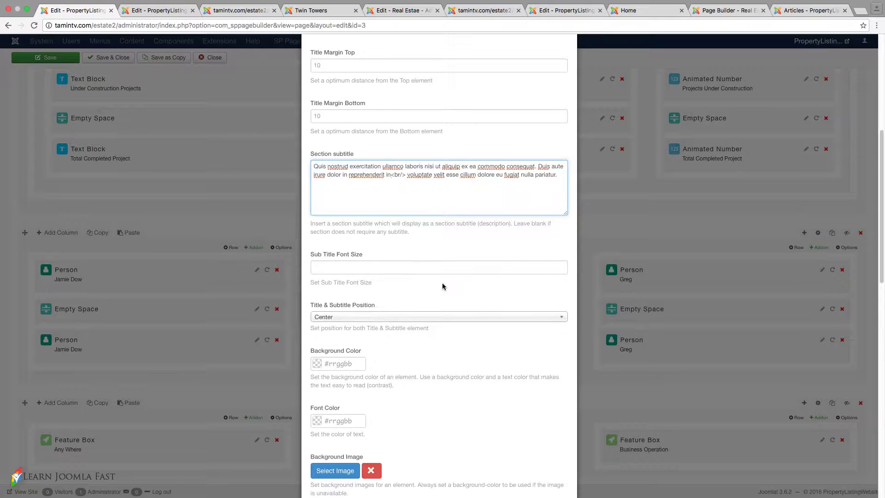
{"action": "scroll", "coordinate": [405, 179], "scroll_direction": "down", "scroll_amount": 4}
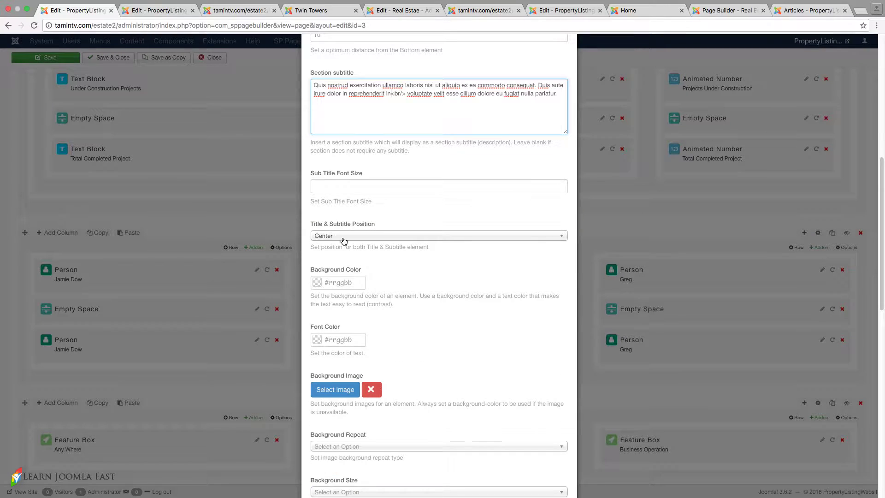
{"action": "scroll", "coordinate": [367, 301], "scroll_direction": "down", "scroll_amount": 12}
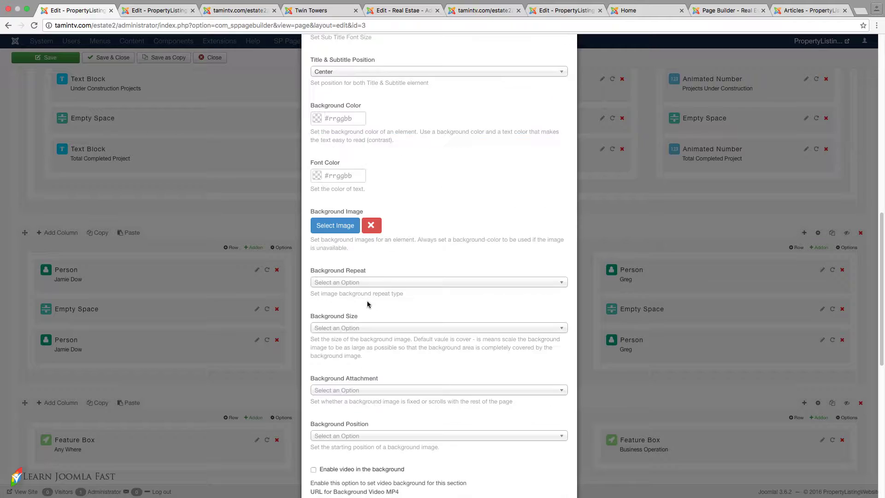
{"action": "scroll", "coordinate": [359, 271], "scroll_direction": "down", "scroll_amount": 8}
{"action": "scroll", "coordinate": [359, 271], "scroll_direction": "down", "scroll_amount": 7}
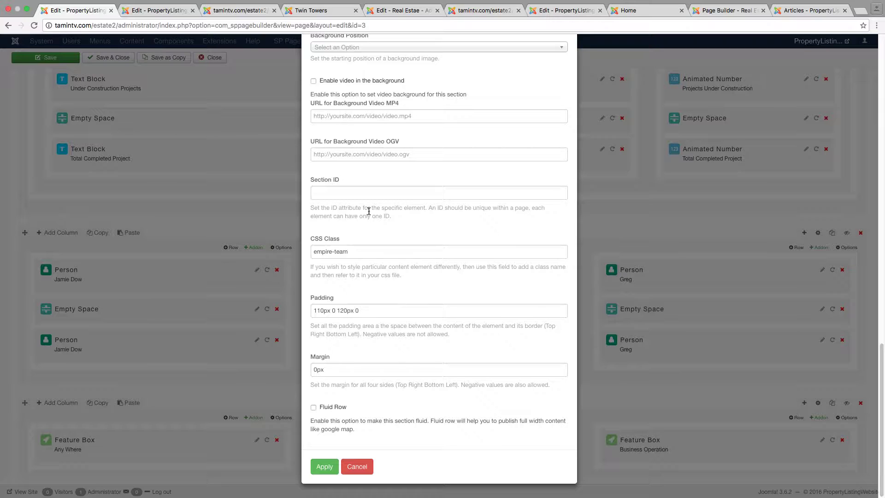
Recheck the team row's section title and subtitle line break, and close its options without applying changes.
{"action": "scroll", "coordinate": [437, 350], "scroll_direction": "up", "scroll_amount": 6}
{"action": "scroll", "coordinate": [441, 354], "scroll_direction": "up", "scroll_amount": 6}
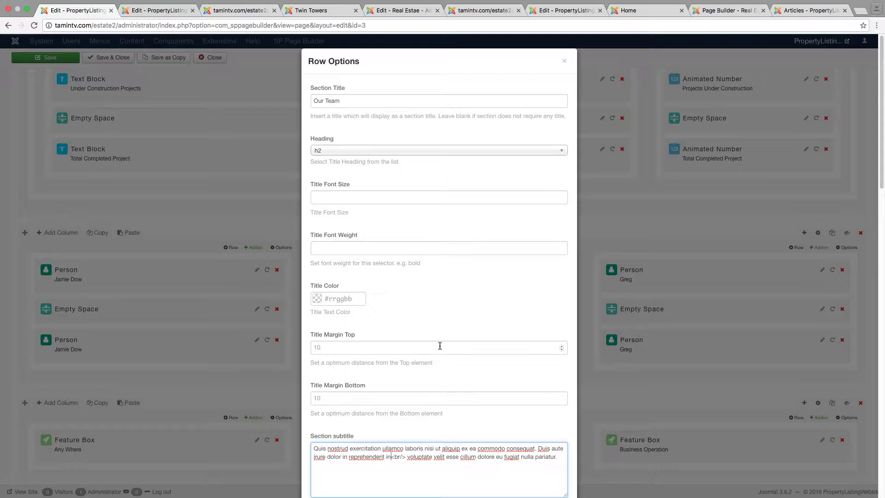
{"action": "scroll", "coordinate": [440, 348], "scroll_direction": "down", "scroll_amount": 1}
{"action": "scroll", "coordinate": [416, 387], "scroll_direction": "down", "scroll_amount": 1}
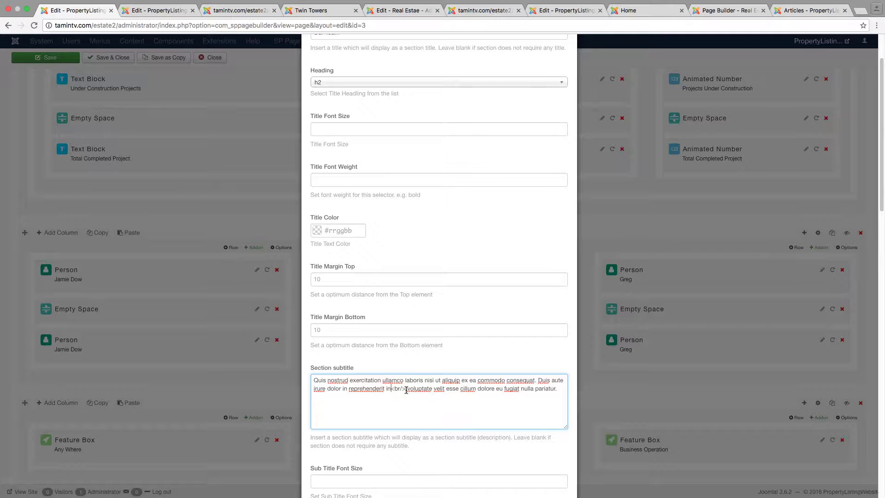
{"action": "left_click_drag", "start_coordinate": [406, 391], "coordinate": [391, 391]}
{"action": "scroll", "coordinate": [389, 394], "scroll_direction": "down", "scroll_amount": 15}
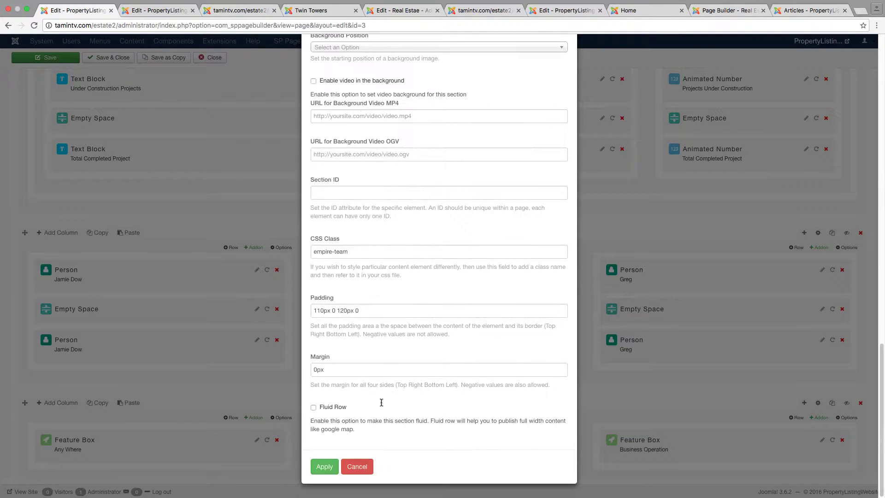
{"action": "left_click", "coordinate": [357, 467]}
View the Our Advantages section on the published page and return to the feature box row in the About page editor.
{"action": "scroll", "coordinate": [358, 395], "scroll_direction": "down", "scroll_amount": 4}
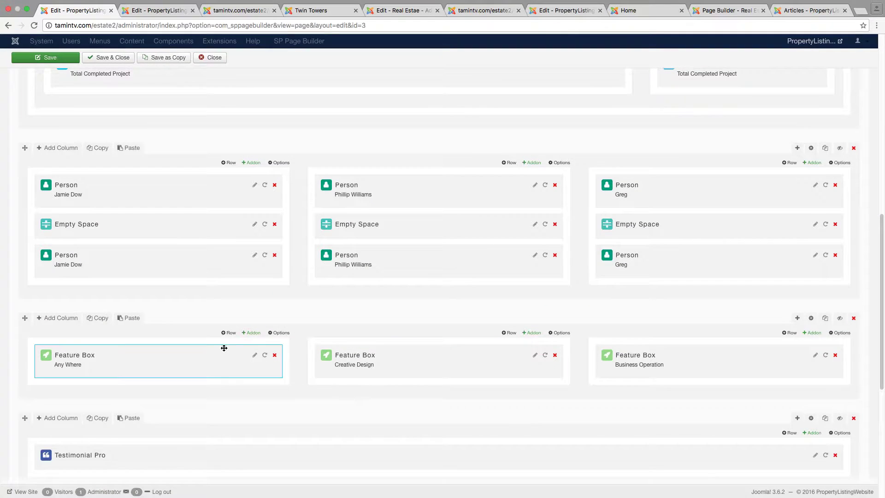
{"action": "scroll", "coordinate": [216, 341], "scroll_direction": "down", "scroll_amount": 2}
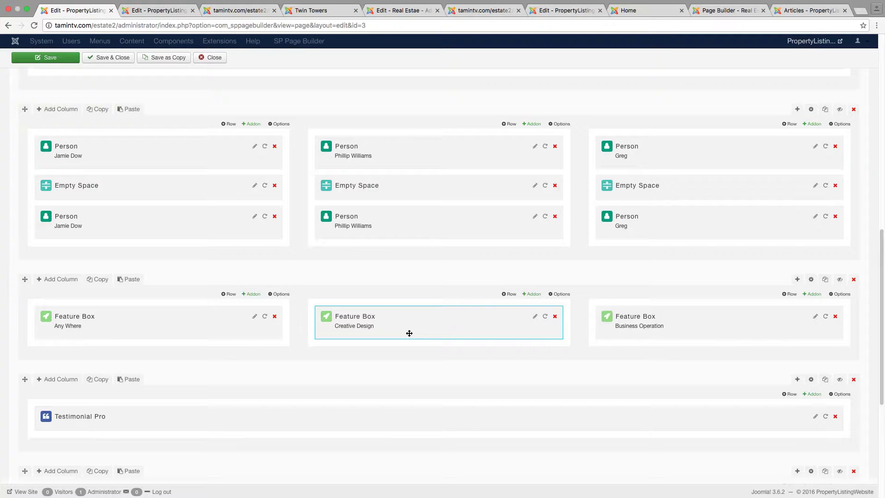
{"action": "left_click", "coordinate": [163, 13]}
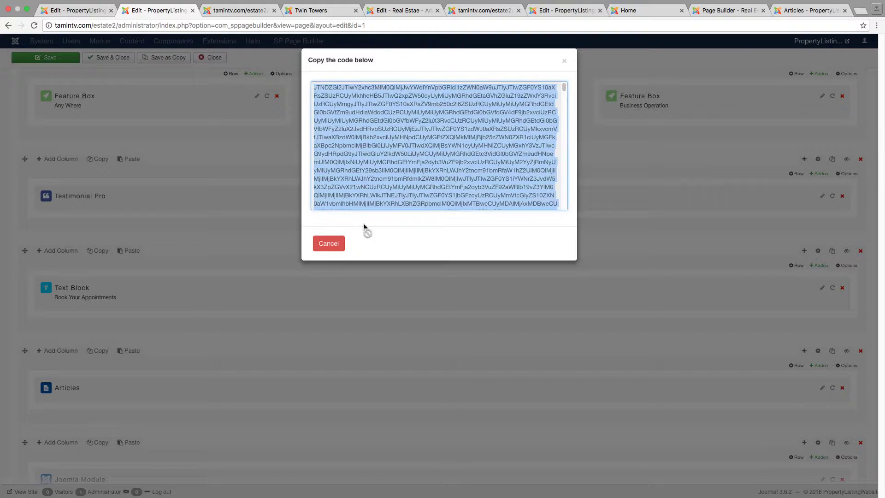
{"action": "left_click", "coordinate": [239, 11]}
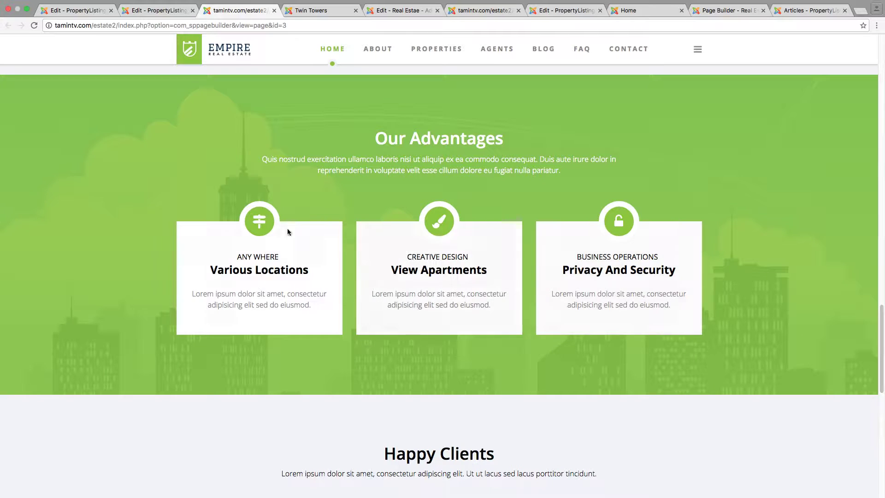
{"action": "left_click", "coordinate": [72, 13]}
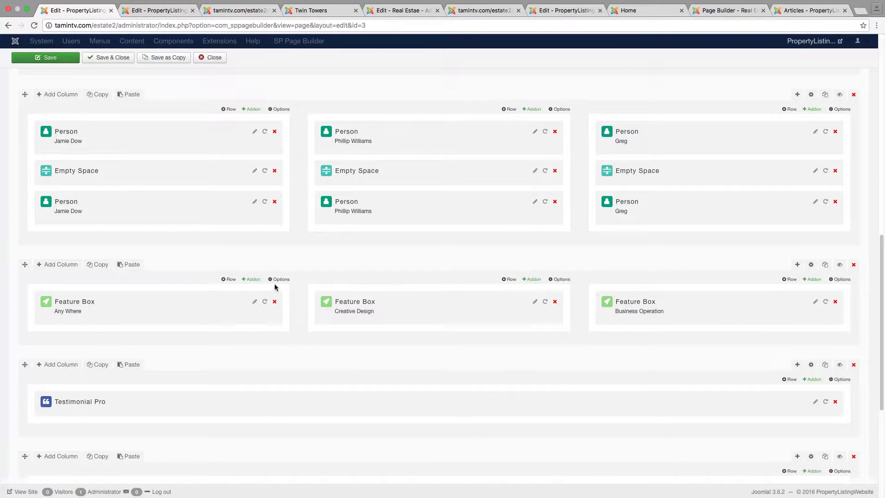
Open the Any Where feature box settings and examine the span and line-break tags in its addon title.
{"action": "left_click", "coordinate": [255, 302]}
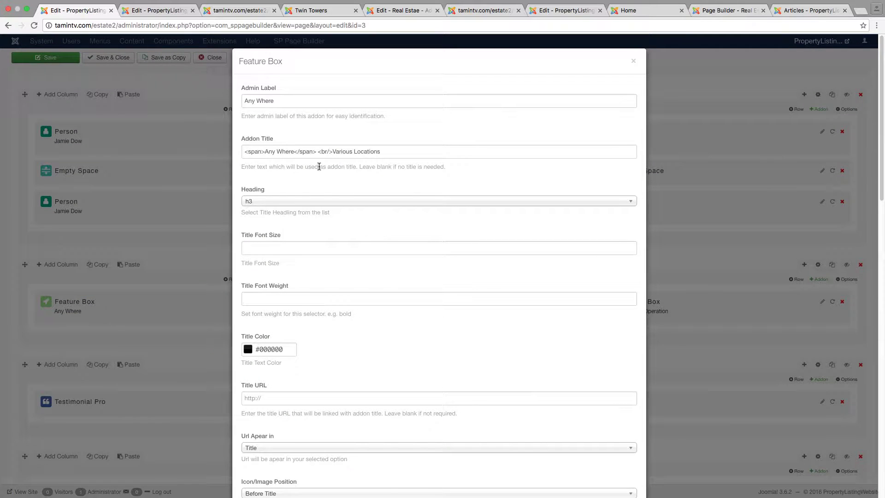
{"action": "triple_click", "coordinate": [253, 150]}
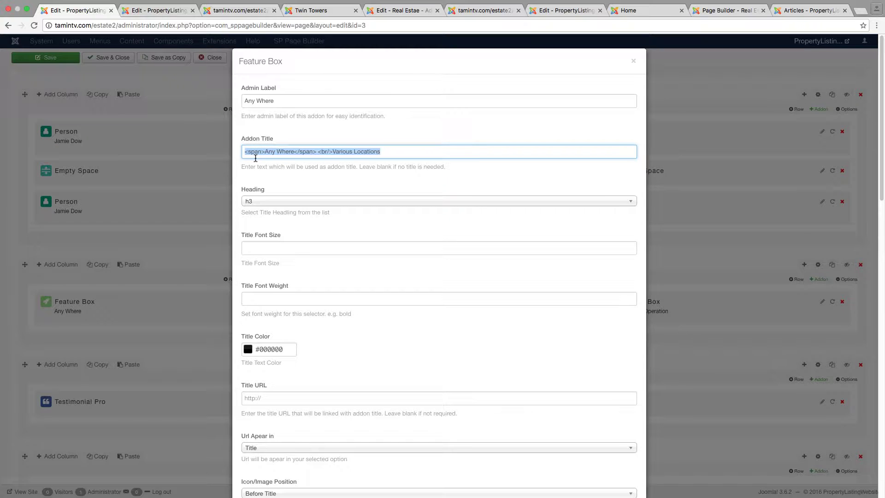
{"action": "left_click", "coordinate": [263, 155]}
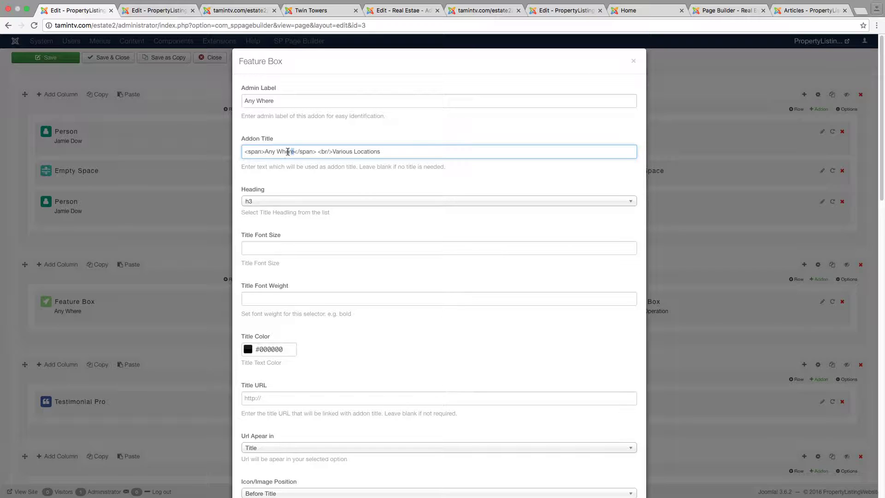
{"action": "left_click_drag", "start_coordinate": [294, 151], "coordinate": [266, 151]}
{"action": "left_click", "coordinate": [327, 152]}
Review the Any Where feature box's URL placement choices, icon/image position and layout type without changing them.
{"action": "scroll", "coordinate": [329, 179], "scroll_direction": "down", "scroll_amount": 6}
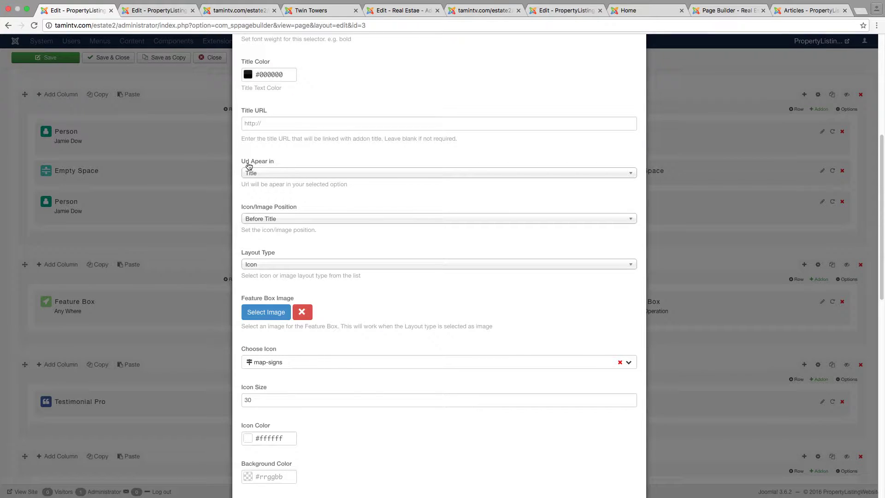
{"action": "left_click", "coordinate": [271, 174]}
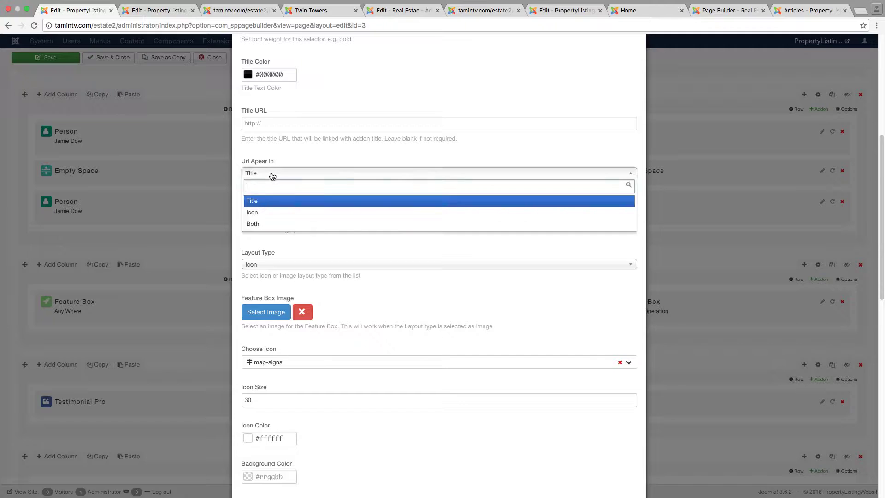
{"action": "left_click", "coordinate": [270, 174]}
{"action": "left_click", "coordinate": [285, 217]}
{"action": "left_click", "coordinate": [288, 220]}
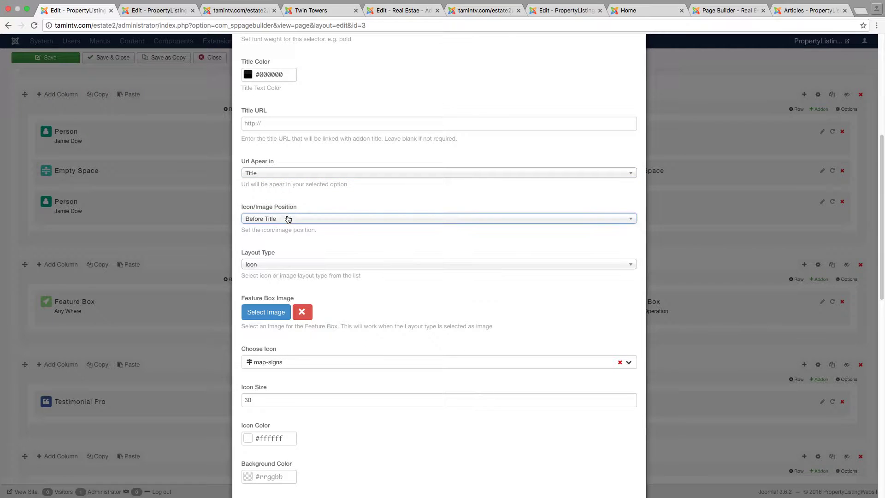
{"action": "left_click", "coordinate": [290, 265]}
{"action": "left_click", "coordinate": [290, 265]}
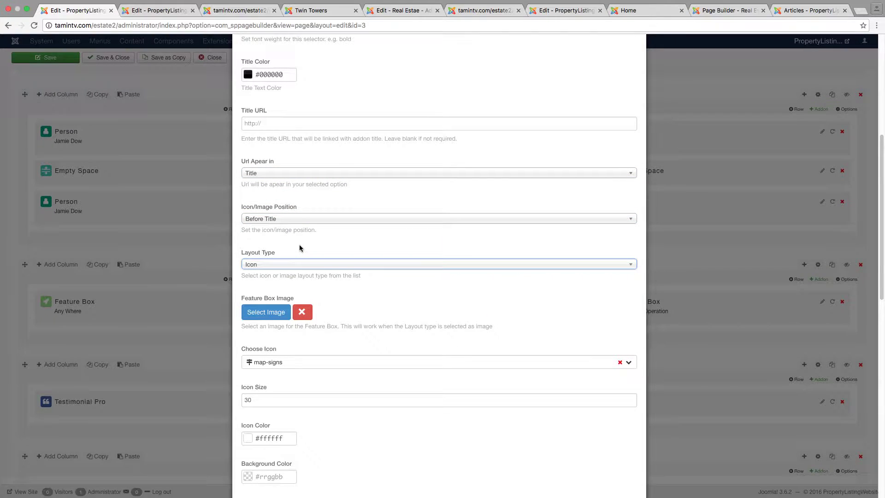
Search the Any Where feature box's icon list for "map" and close the list, keeping the current icon.
{"action": "scroll", "coordinate": [311, 348], "scroll_direction": "down", "scroll_amount": 3}
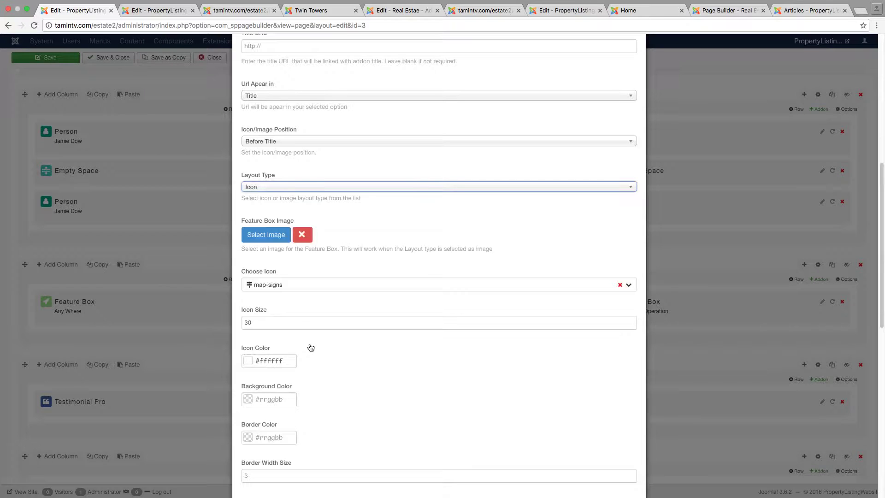
{"action": "left_click", "coordinate": [266, 286]}
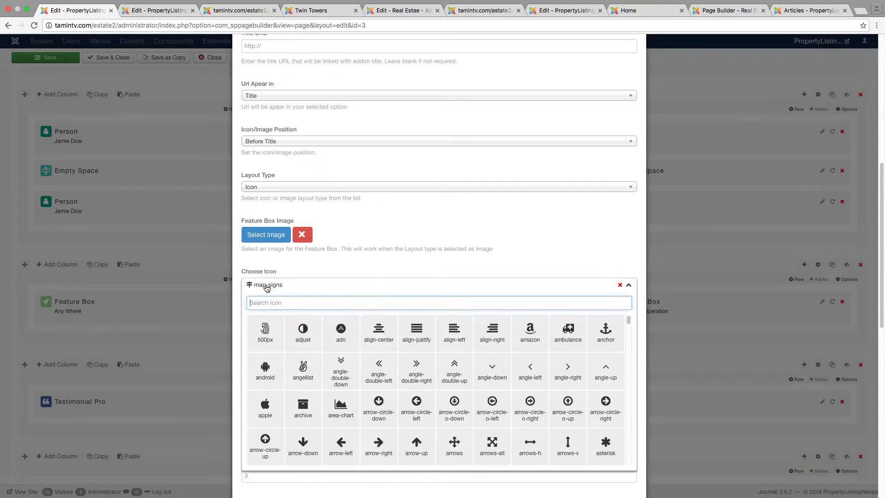
{"action": "left_click", "coordinate": [266, 286]}
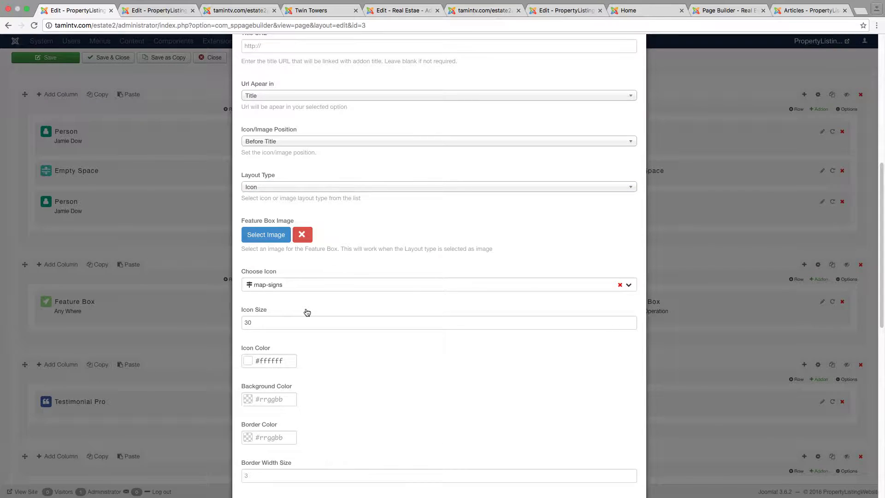
{"action": "left_click", "coordinate": [276, 286]}
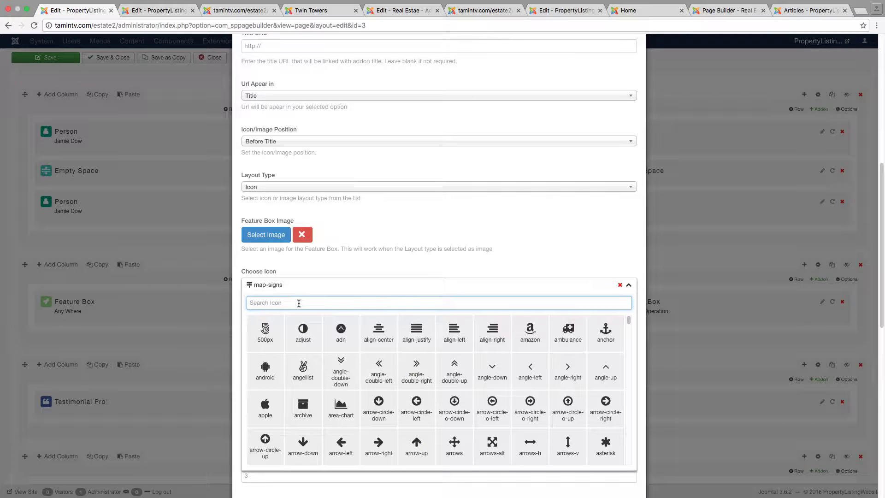
{"action": "type", "text": "maps"}
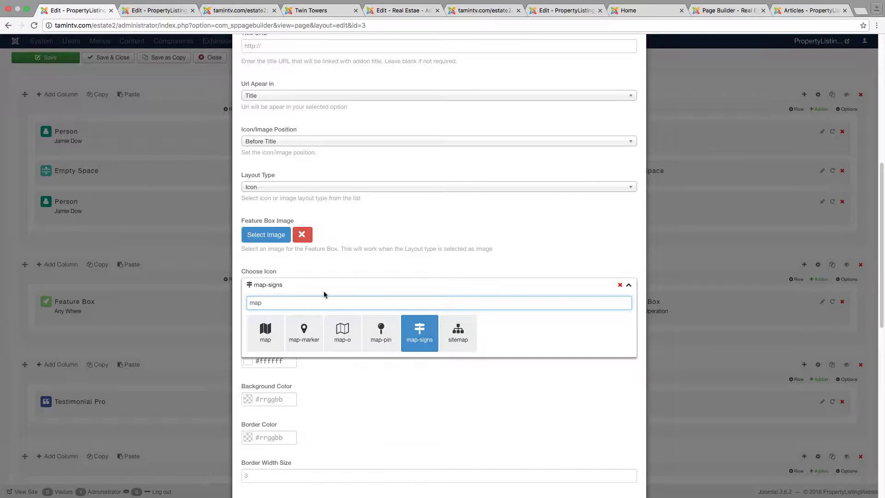
{"action": "left_click", "coordinate": [341, 266]}
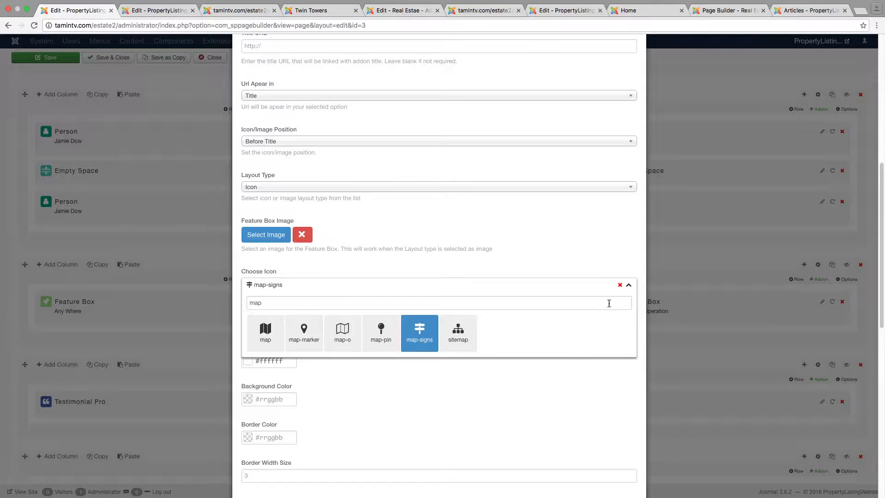
{"action": "left_click", "coordinate": [628, 285]}
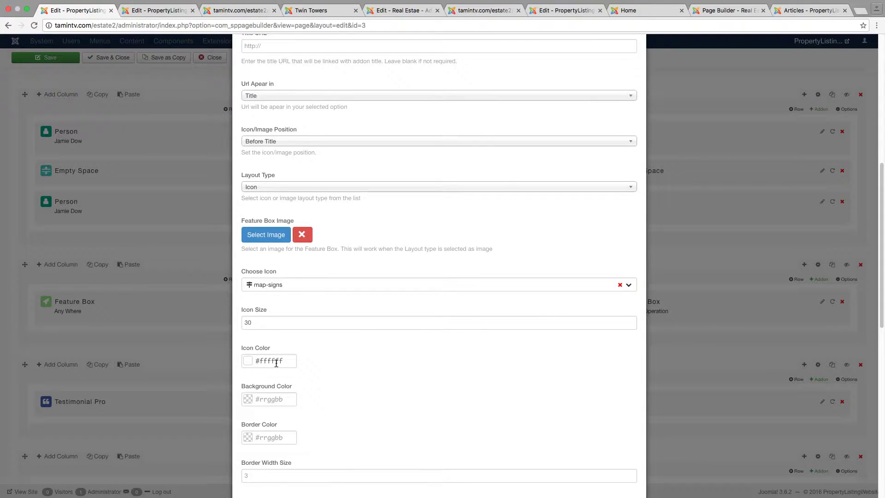
Review the feature box's icon colour, background and border settings, margins and padding.
{"action": "scroll", "coordinate": [277, 365], "scroll_direction": "down", "scroll_amount": 2}
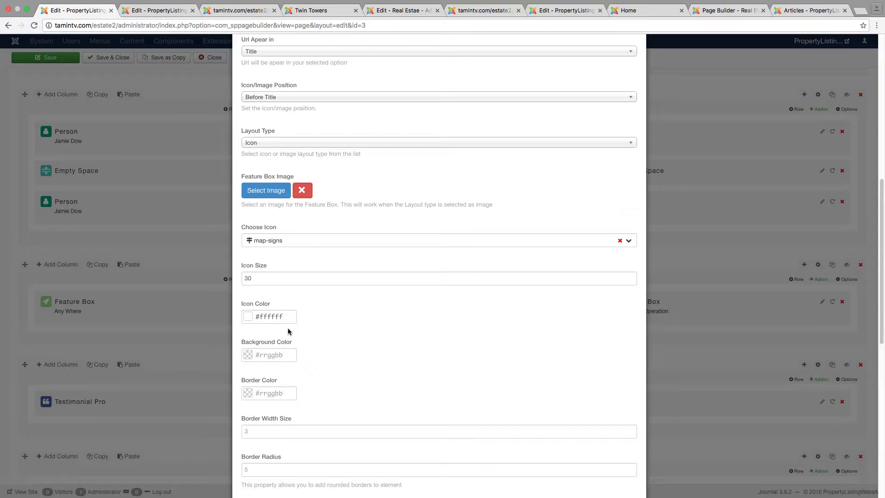
{"action": "scroll", "coordinate": [281, 316], "scroll_direction": "down", "scroll_amount": 5}
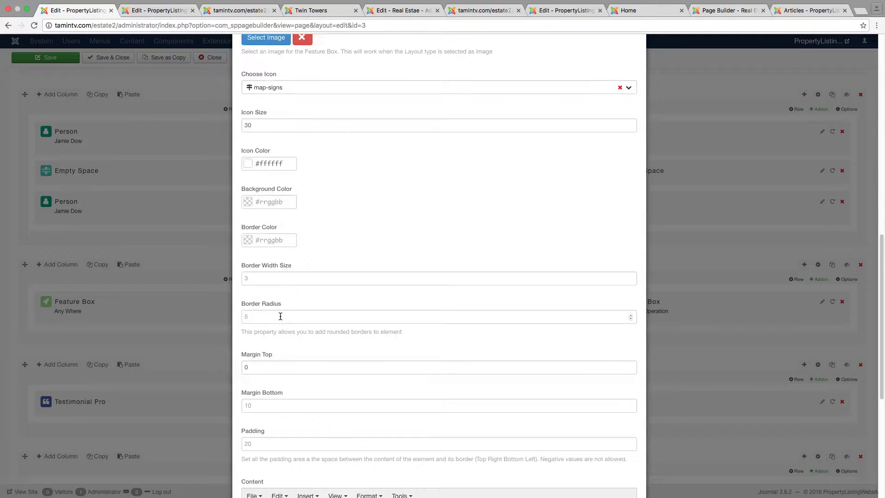
{"action": "left_click", "coordinate": [281, 163]}
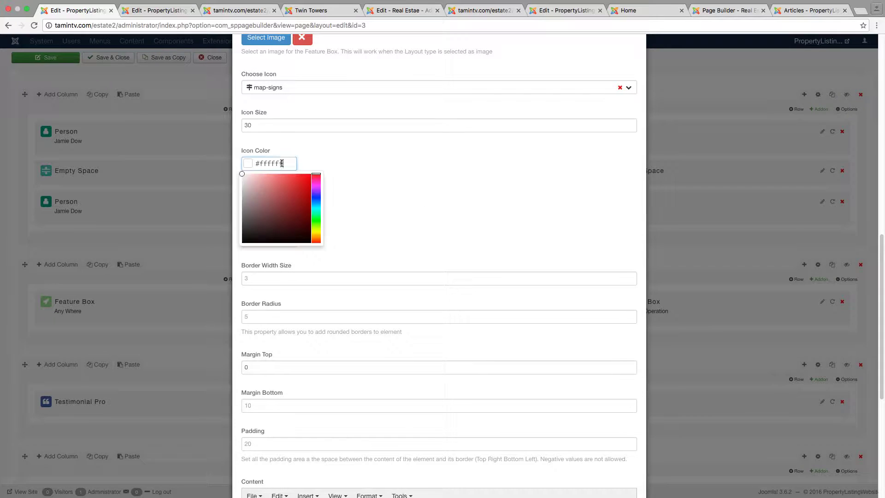
{"action": "left_click", "coordinate": [389, 194]}
{"action": "scroll", "coordinate": [359, 257], "scroll_direction": "down", "scroll_amount": 2}
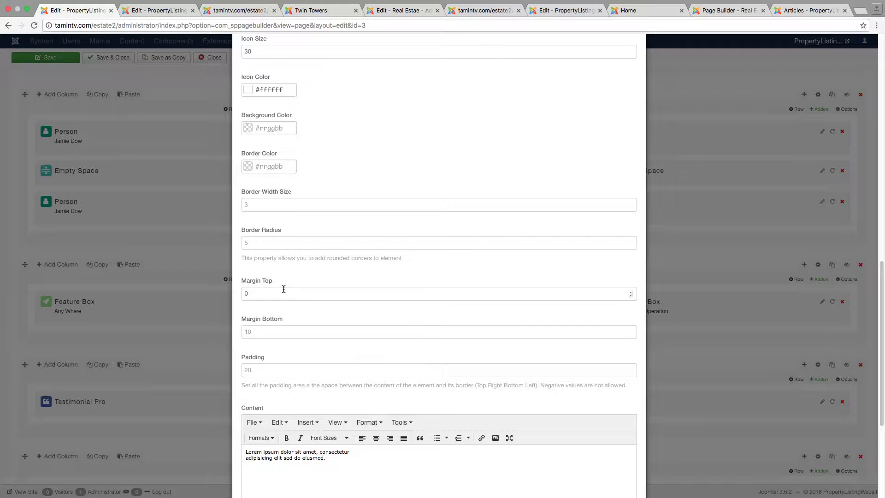
{"action": "scroll", "coordinate": [299, 305], "scroll_direction": "down", "scroll_amount": 5}
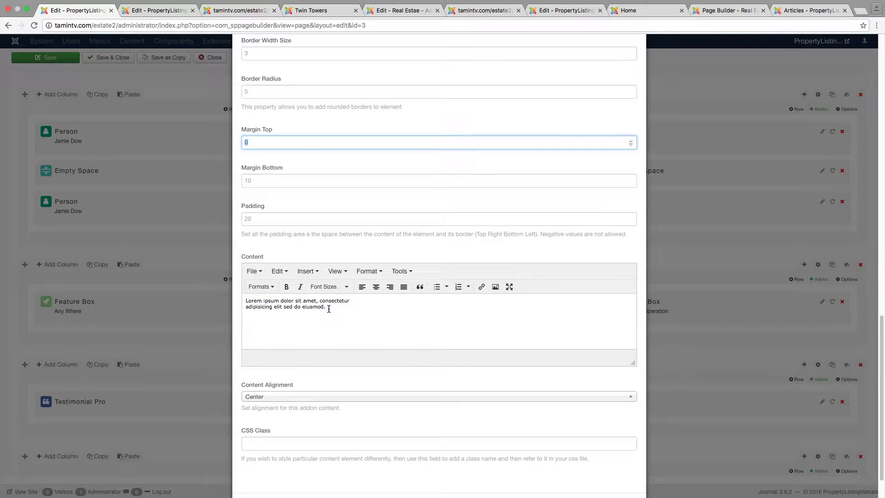
Examine the feature box's content text and content alignment setting.
{"action": "left_click_drag", "start_coordinate": [329, 308], "coordinate": [247, 303]}
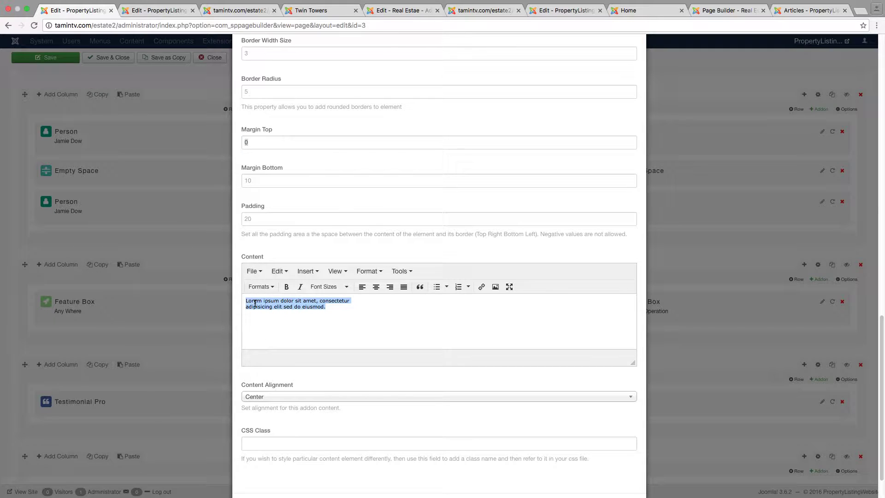
{"action": "scroll", "coordinate": [255, 304], "scroll_direction": "down", "scroll_amount": 2}
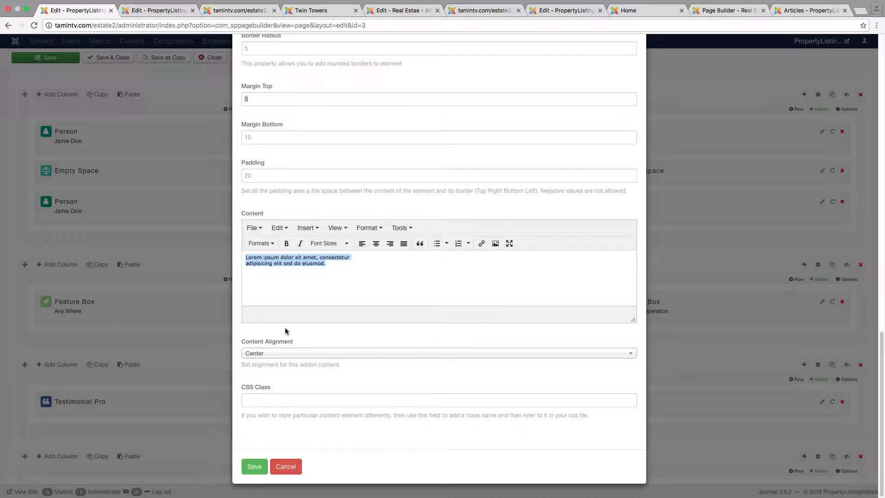
{"action": "left_click", "coordinate": [273, 353]}
{"action": "left_click", "coordinate": [273, 354]}
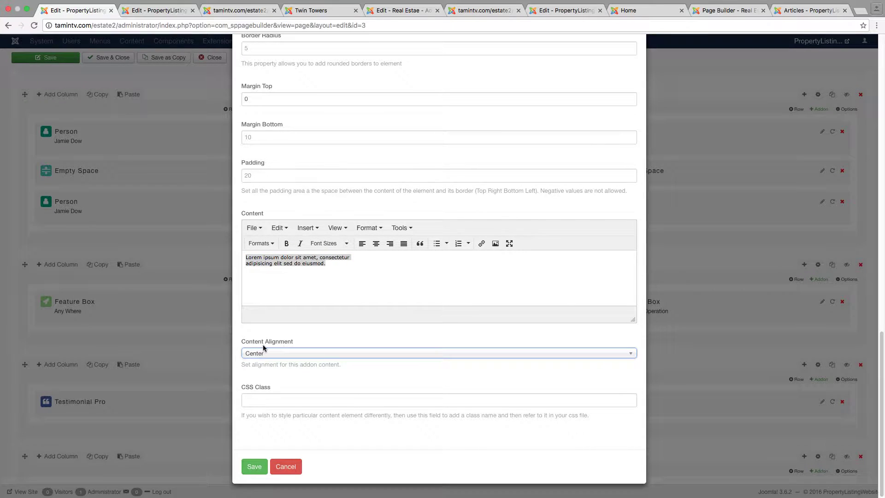
Recheck the markup in the Any Where box's addon title and close its settings without saving.
{"action": "scroll", "coordinate": [264, 349], "scroll_direction": "up", "scroll_amount": 15}
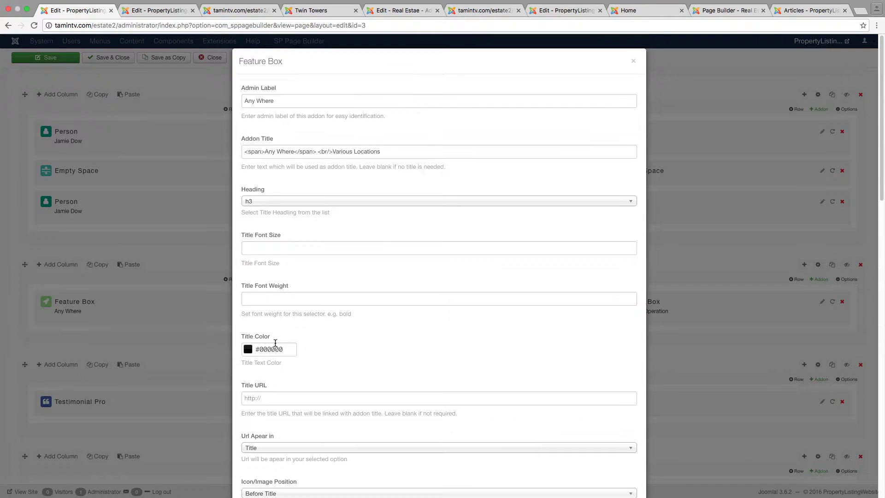
{"action": "triple_click", "coordinate": [284, 151]}
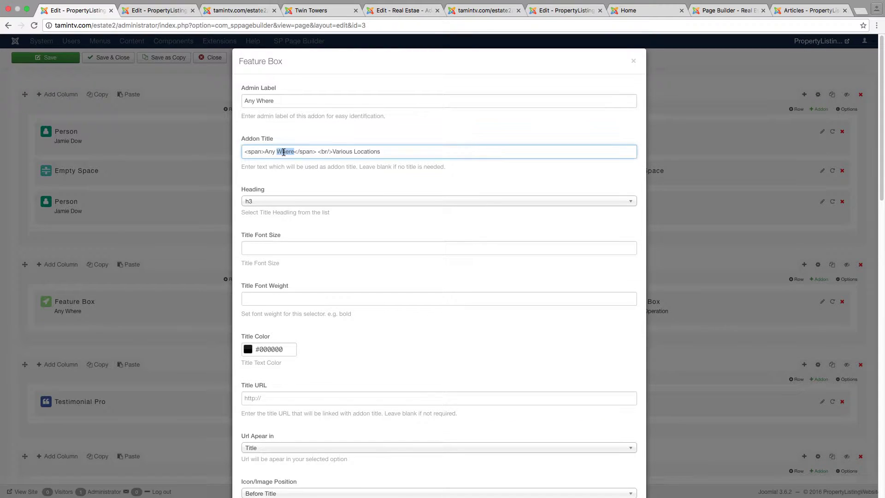
{"action": "left_click", "coordinate": [298, 152]}
{"action": "triple_click", "coordinate": [388, 154]}
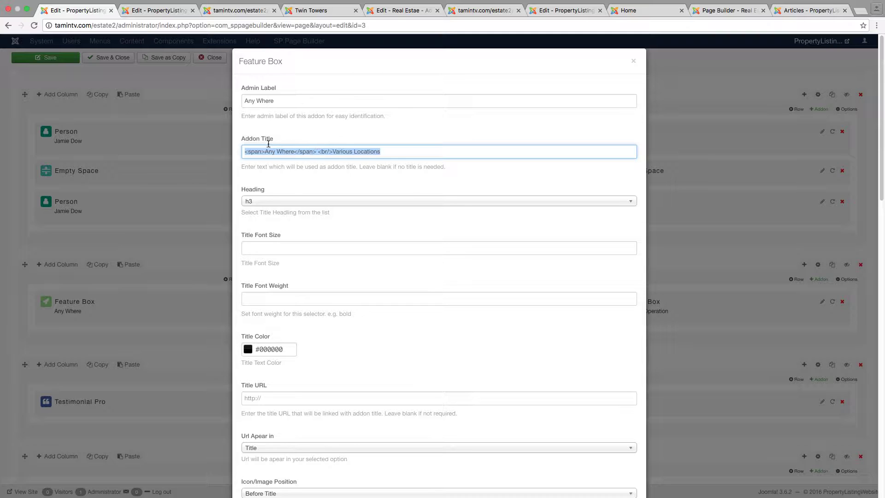
{"action": "left_click", "coordinate": [246, 151]}
{"action": "triple_click", "coordinate": [248, 151]}
{"action": "right_click", "coordinate": [249, 154]}
{"action": "left_click", "coordinate": [286, 135]}
{"action": "scroll", "coordinate": [310, 306], "scroll_direction": "down", "scroll_amount": 8}
{"action": "scroll", "coordinate": [305, 442], "scroll_direction": "down", "scroll_amount": 10}
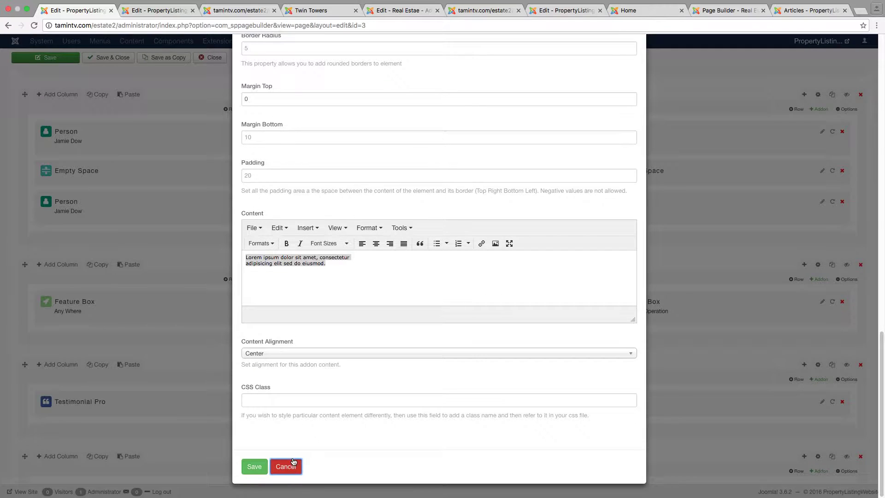
{"action": "left_click", "coordinate": [288, 467]}
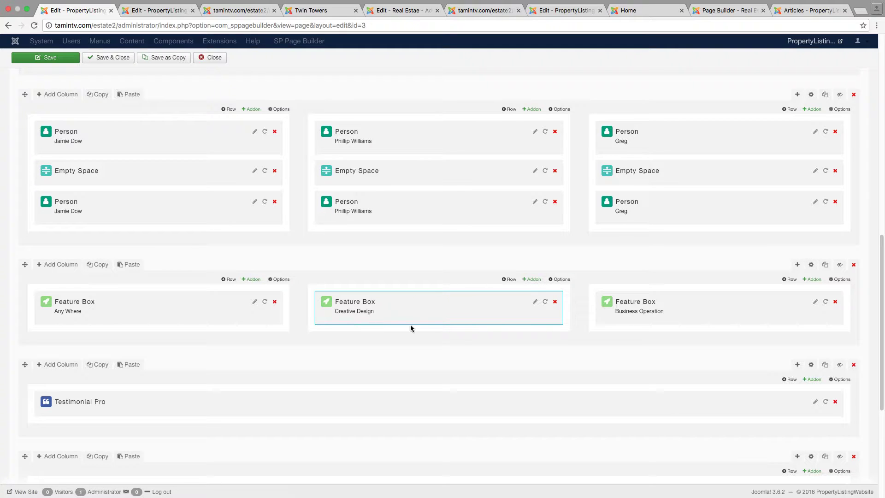
Open the Creative Design feature box, examine its addon title, icon and content settings, and close it without saving.
{"action": "left_click", "coordinate": [536, 302]}
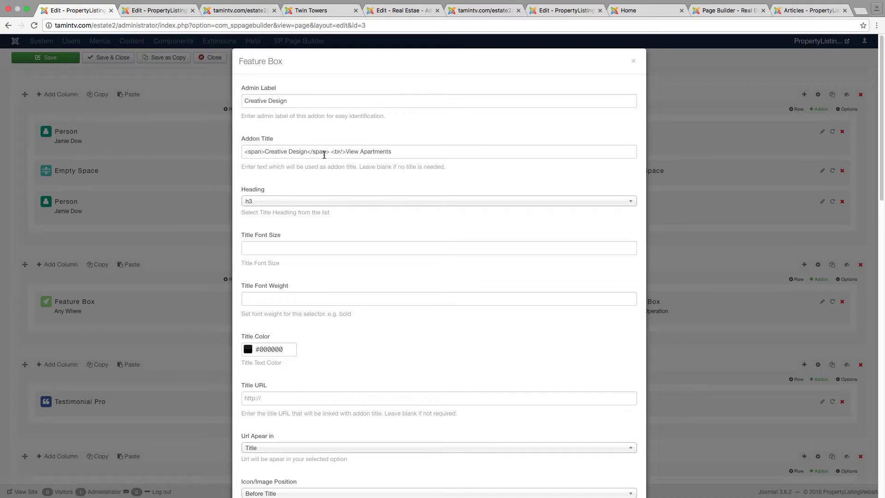
{"action": "left_click_drag", "start_coordinate": [265, 152], "coordinate": [304, 153]}
{"action": "left_click_drag", "start_coordinate": [399, 152], "coordinate": [347, 152]}
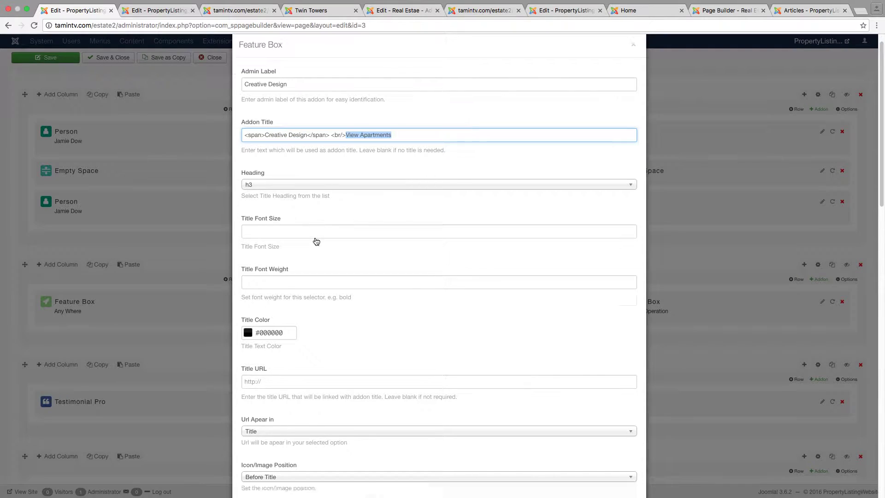
{"action": "scroll", "coordinate": [312, 242], "scroll_direction": "down", "scroll_amount": 15}
{"action": "scroll", "coordinate": [306, 245], "scroll_direction": "up", "scroll_amount": 10}
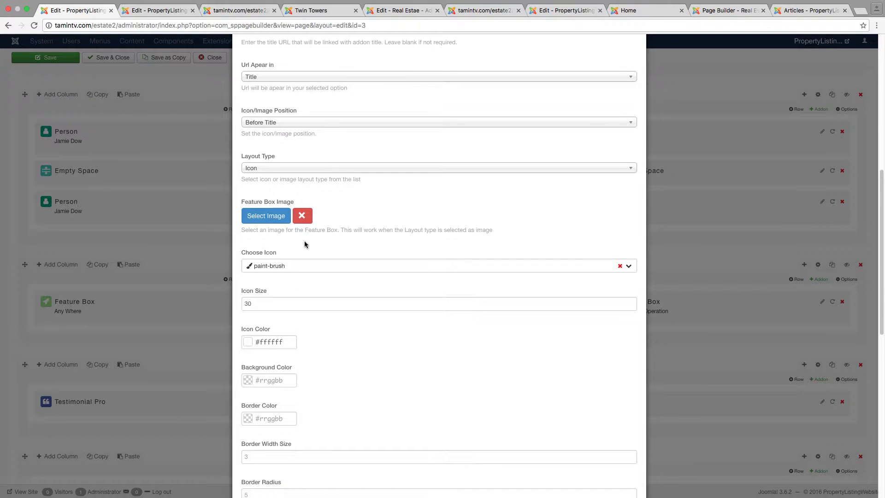
{"action": "scroll", "coordinate": [322, 225], "scroll_direction": "down", "scroll_amount": 10}
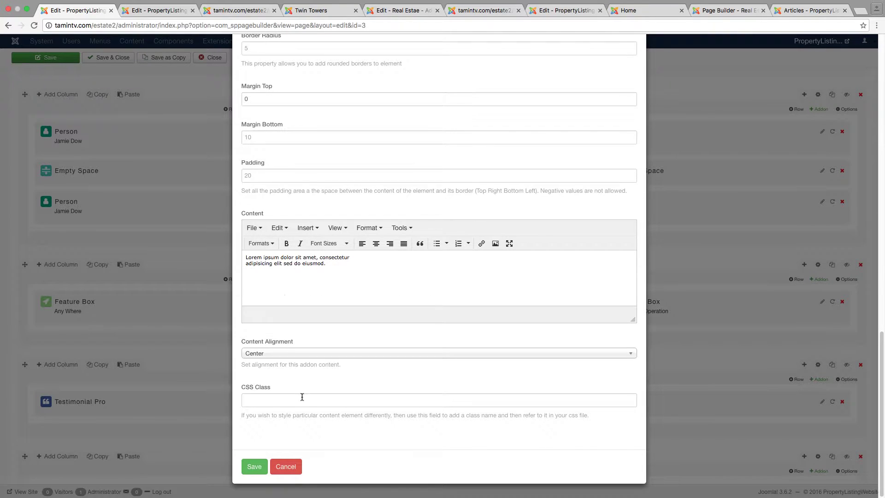
{"action": "left_click", "coordinate": [285, 467]}
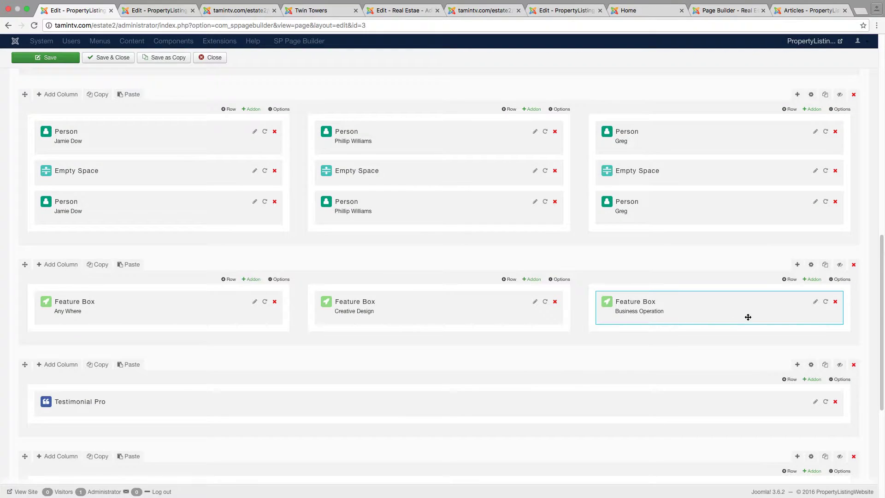
Open the feature box row's options and examine its section title, title colour, top margin and section subtitle.
{"action": "left_click", "coordinate": [812, 265]}
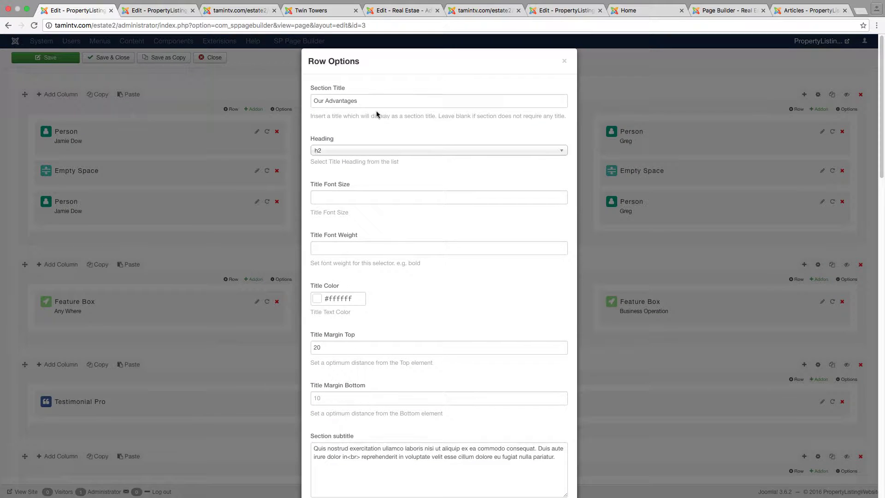
{"action": "left_click_drag", "start_coordinate": [369, 100], "coordinate": [314, 101]}
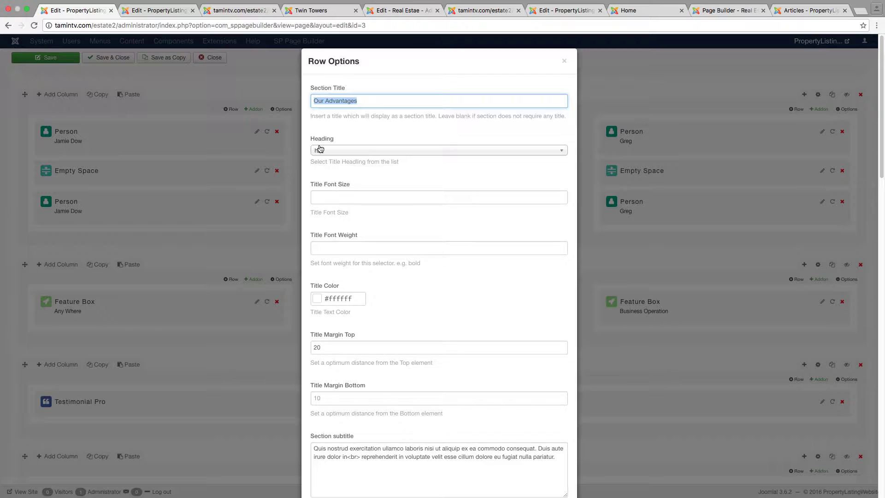
{"action": "scroll", "coordinate": [391, 256], "scroll_direction": "down", "scroll_amount": 2}
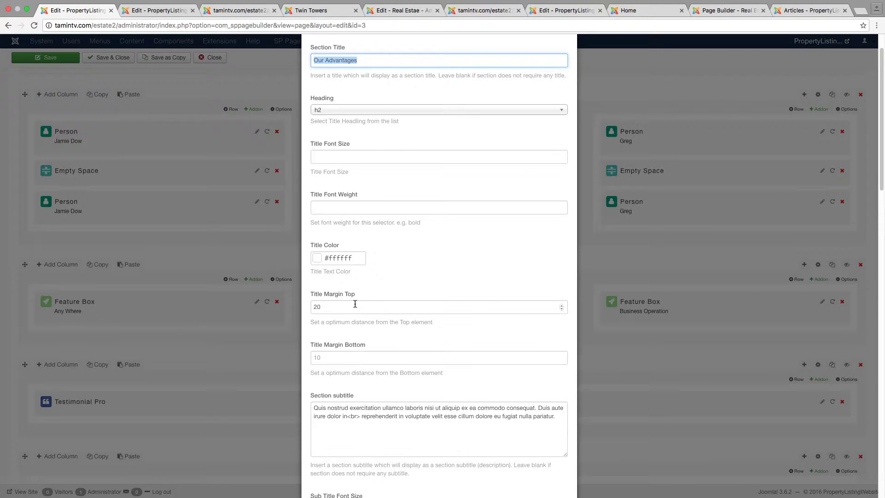
{"action": "scroll", "coordinate": [355, 304], "scroll_direction": "down", "scroll_amount": 6}
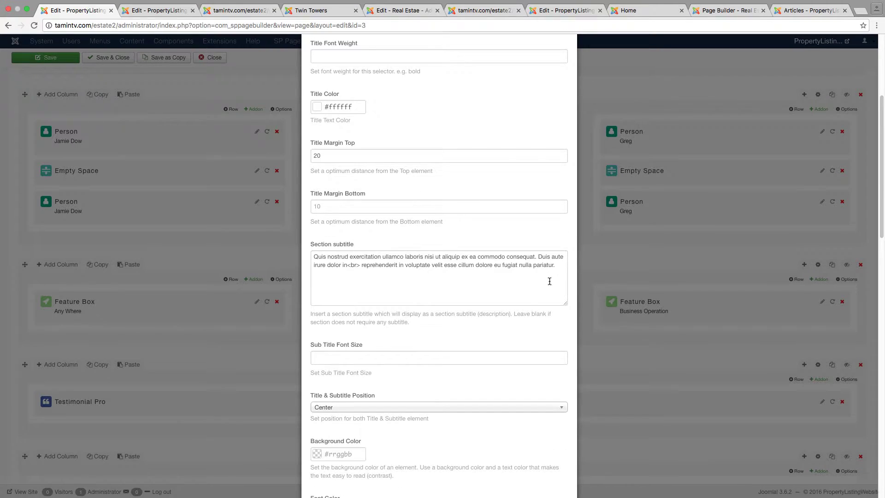
{"action": "left_click_drag", "start_coordinate": [557, 266], "coordinate": [312, 258]}
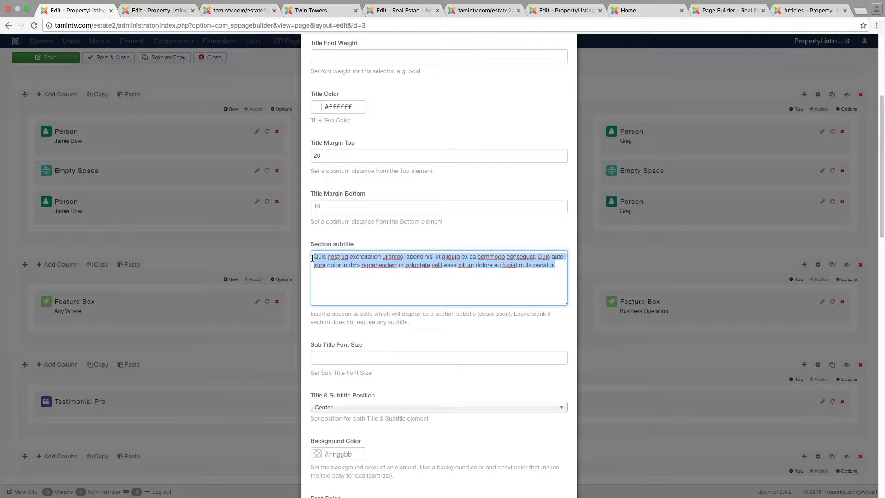
{"action": "left_click", "coordinate": [376, 303]}
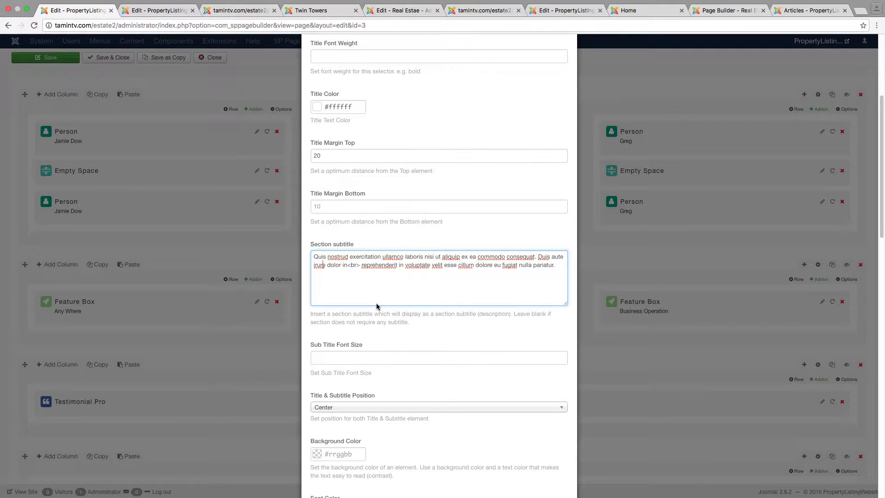
Examine the title and subtitle position setting in the feature box row's options.
{"action": "scroll", "coordinate": [376, 303], "scroll_direction": "down", "scroll_amount": 1}
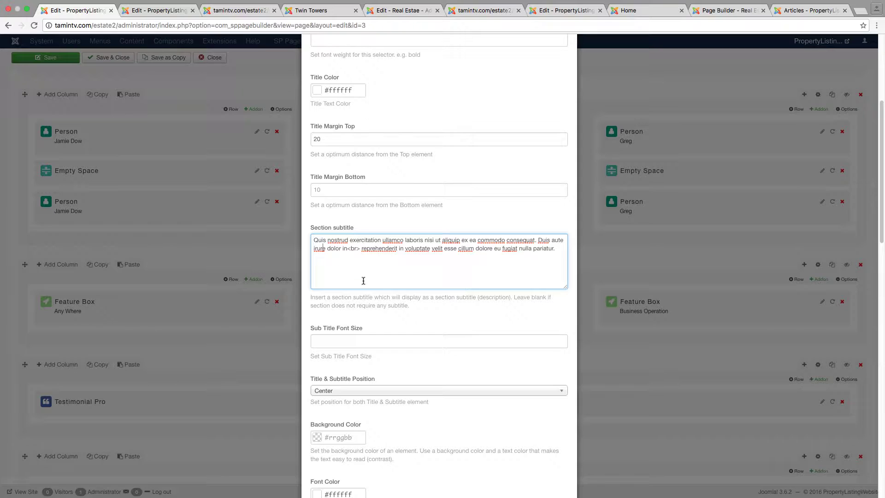
{"action": "scroll", "coordinate": [362, 281], "scroll_direction": "down", "scroll_amount": 4}
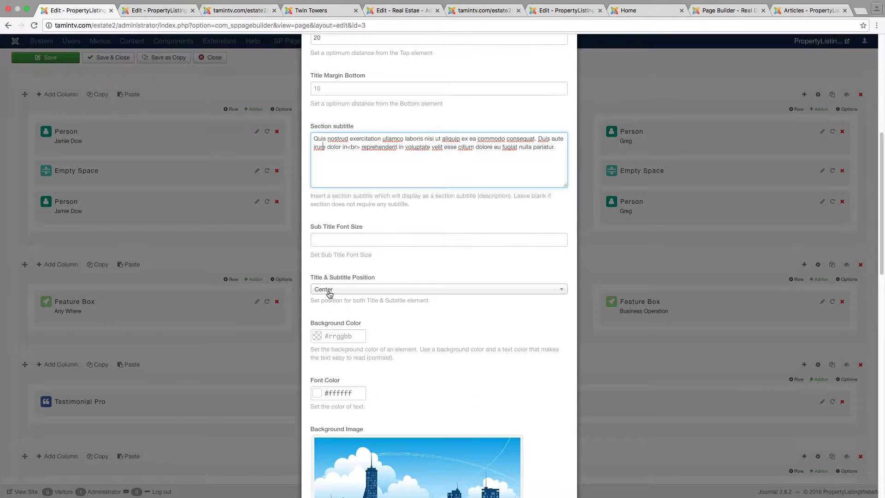
{"action": "scroll", "coordinate": [343, 288], "scroll_direction": "down", "scroll_amount": 1}
{"action": "left_click", "coordinate": [342, 279]}
{"action": "left_click", "coordinate": [341, 279]}
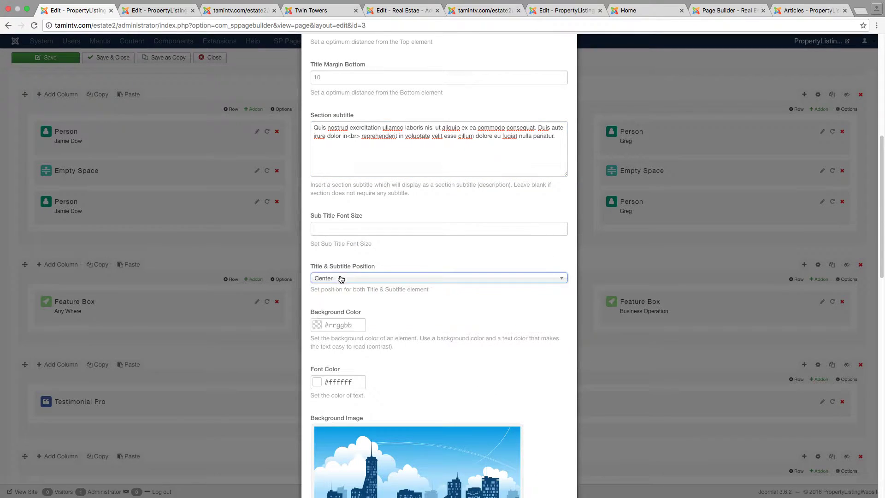
Examine the feature box row's background image settings, CSS class, padding and margin, and close its options without applying.
{"action": "scroll", "coordinate": [394, 327], "scroll_direction": "down", "scroll_amount": 2}
{"action": "scroll", "coordinate": [395, 329], "scroll_direction": "down", "scroll_amount": 5}
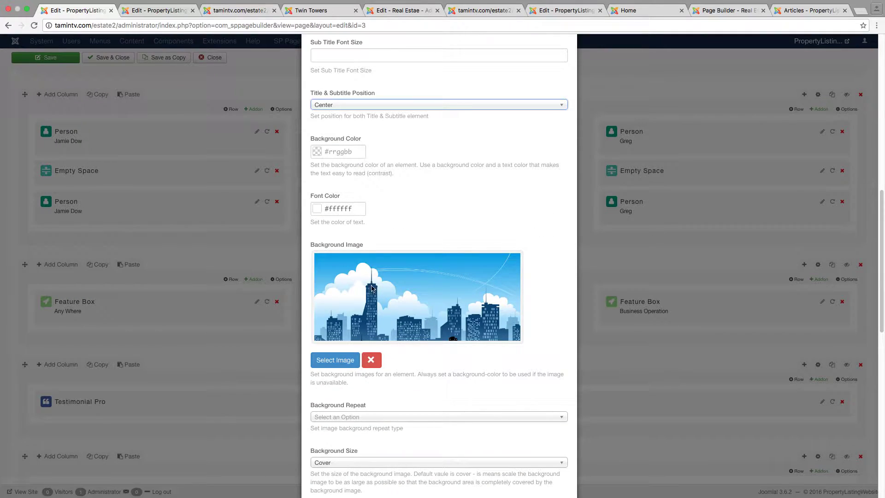
{"action": "scroll", "coordinate": [345, 268], "scroll_direction": "down", "scroll_amount": 1}
{"action": "scroll", "coordinate": [343, 269], "scroll_direction": "down", "scroll_amount": 4}
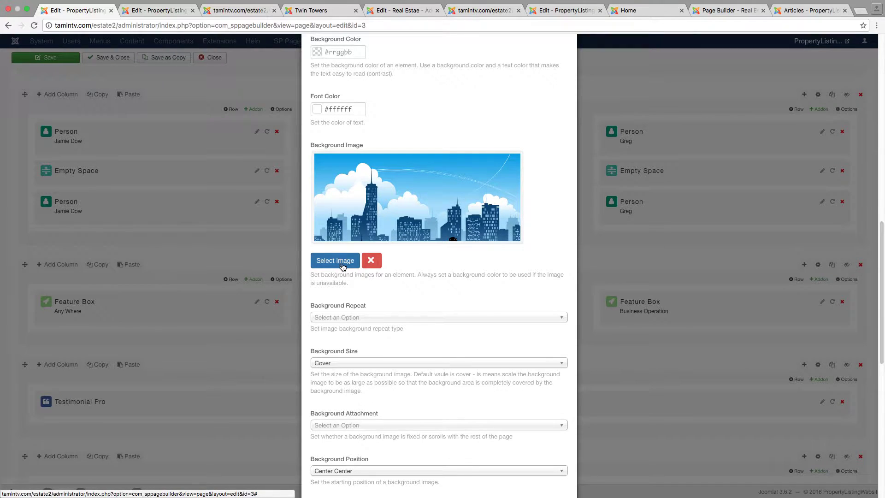
{"action": "scroll", "coordinate": [371, 323], "scroll_direction": "down", "scroll_amount": 5}
{"action": "scroll", "coordinate": [373, 322], "scroll_direction": "down", "scroll_amount": 2}
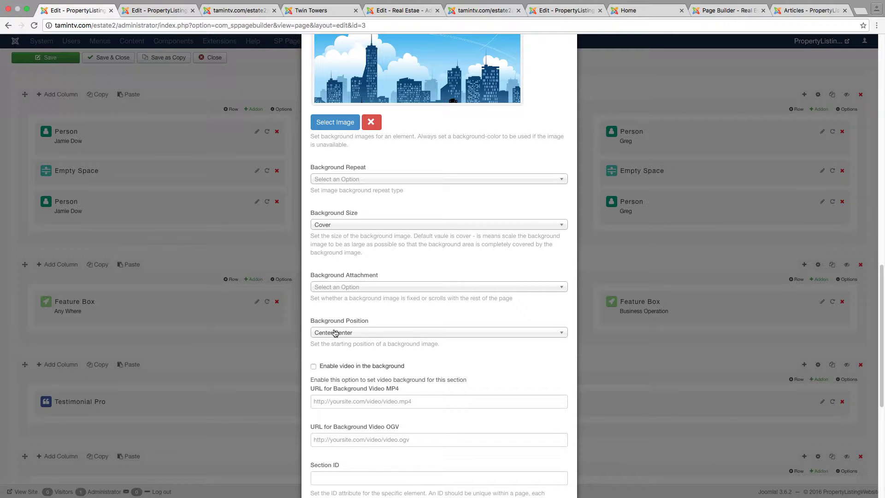
{"action": "scroll", "coordinate": [375, 367], "scroll_direction": "down", "scroll_amount": 7}
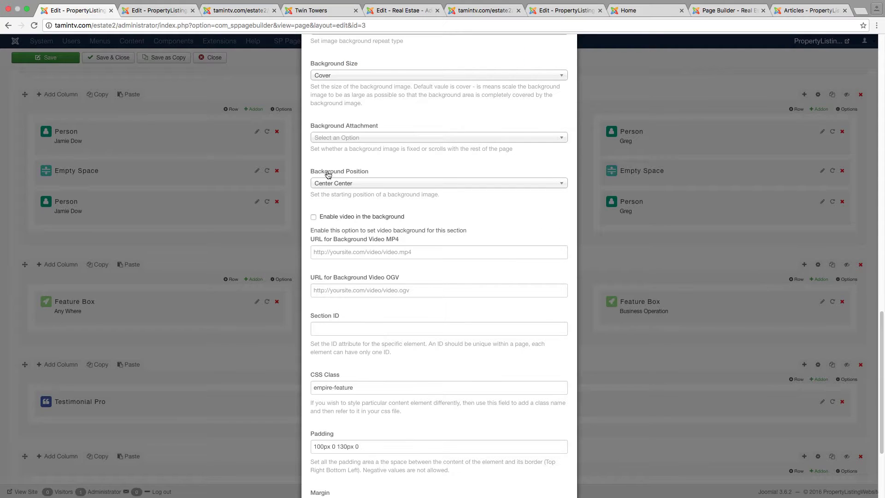
{"action": "scroll", "coordinate": [381, 316], "scroll_direction": "down", "scroll_amount": 6}
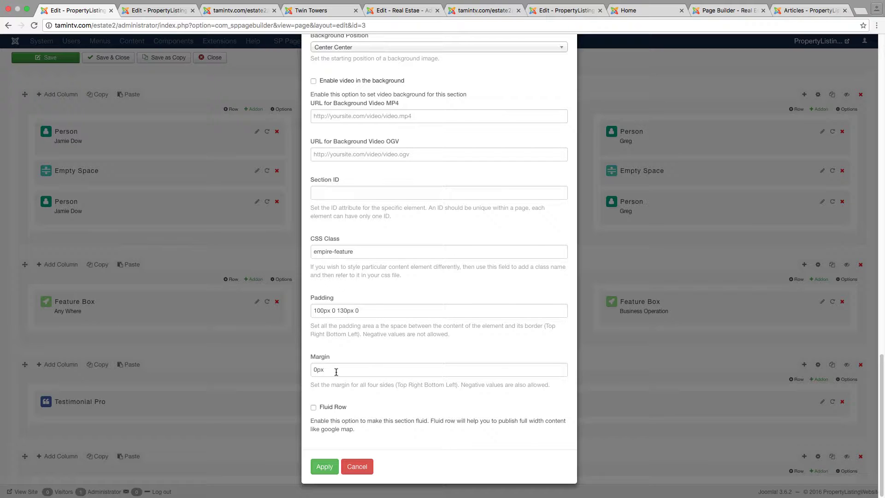
{"action": "left_click", "coordinate": [359, 467]}
Open the Testimonial Pro addon and expand its first testimonial to examine the client name, avatar and message fields.
{"action": "scroll", "coordinate": [361, 420], "scroll_direction": "down", "scroll_amount": 2}
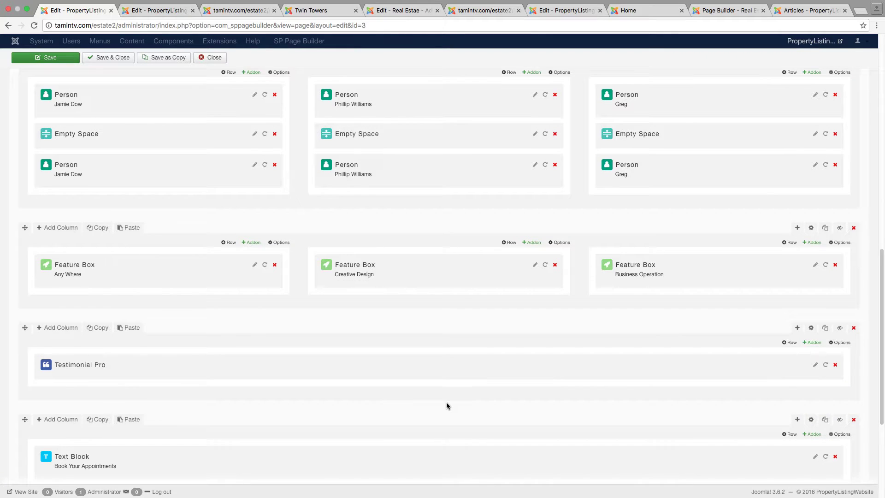
{"action": "scroll", "coordinate": [446, 403], "scroll_direction": "down", "scroll_amount": 4}
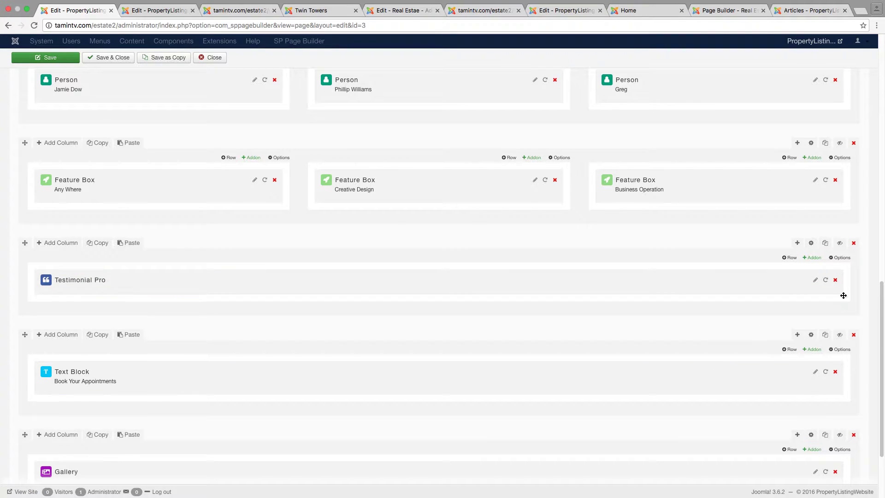
{"action": "left_click", "coordinate": [815, 280]}
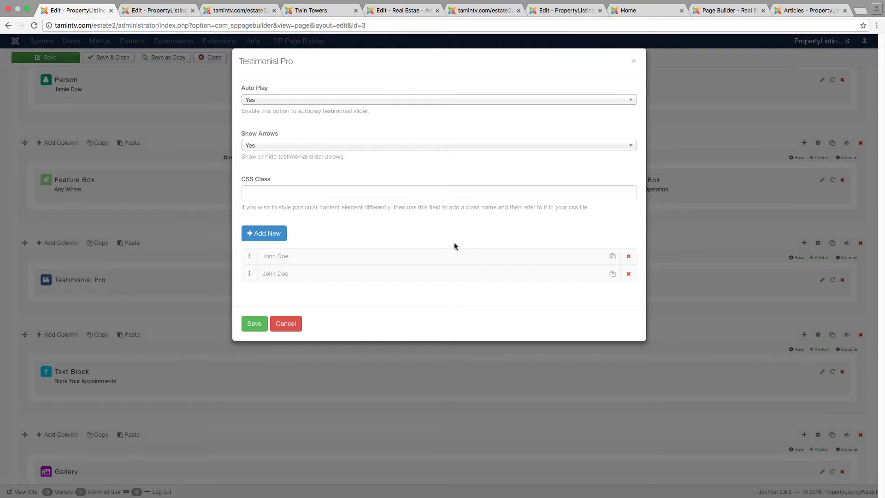
{"action": "left_click", "coordinate": [385, 258]}
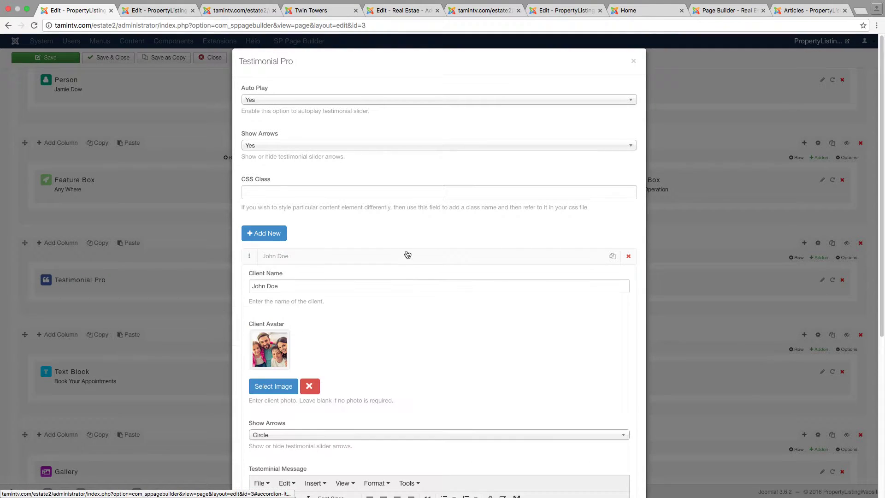
{"action": "scroll", "coordinate": [411, 277], "scroll_direction": "down", "scroll_amount": 2}
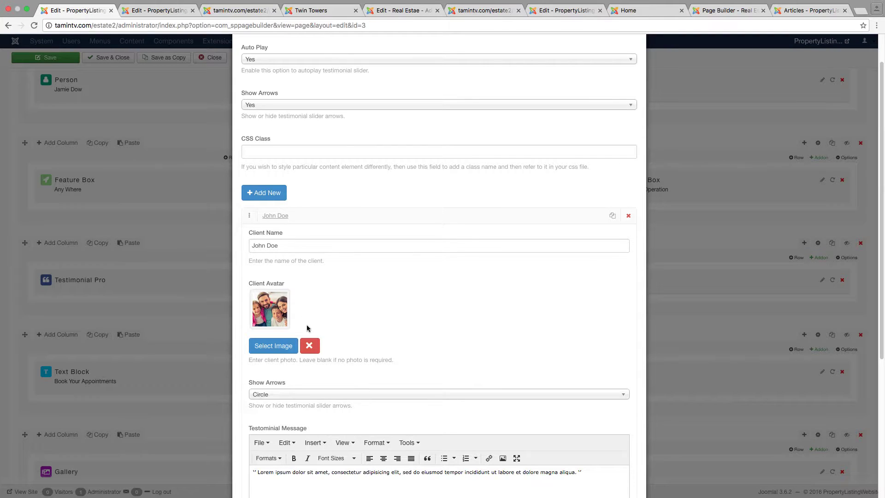
{"action": "scroll", "coordinate": [312, 330], "scroll_direction": "down", "scroll_amount": 3}
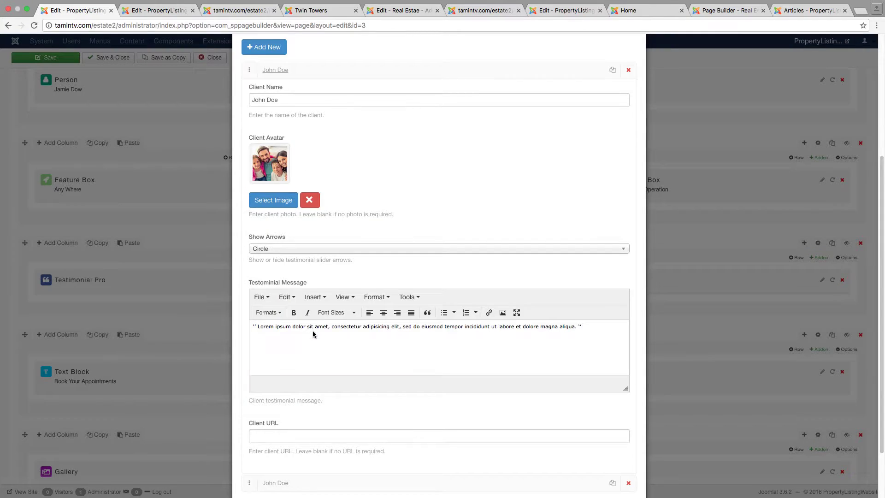
Examine the first testimonial's message text by highlighting it.
{"action": "triple_click", "coordinate": [312, 328]}
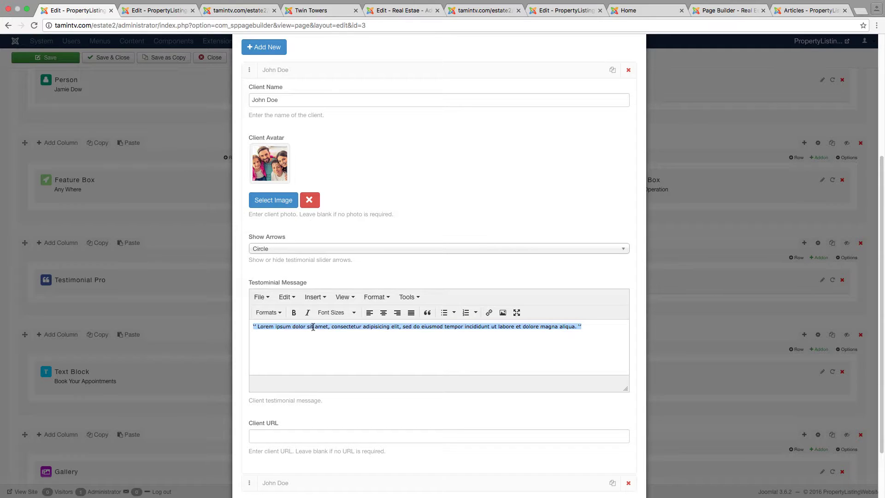
{"action": "left_click", "coordinate": [313, 327]}
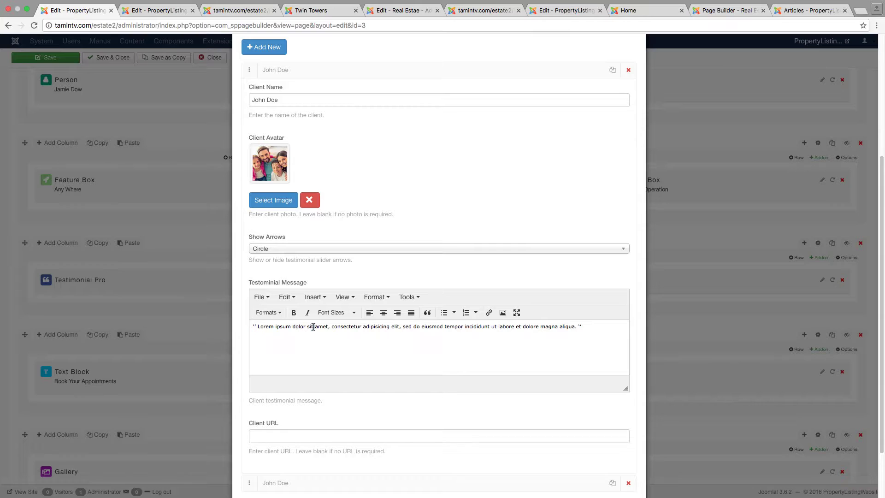
{"action": "triple_click", "coordinate": [313, 327]}
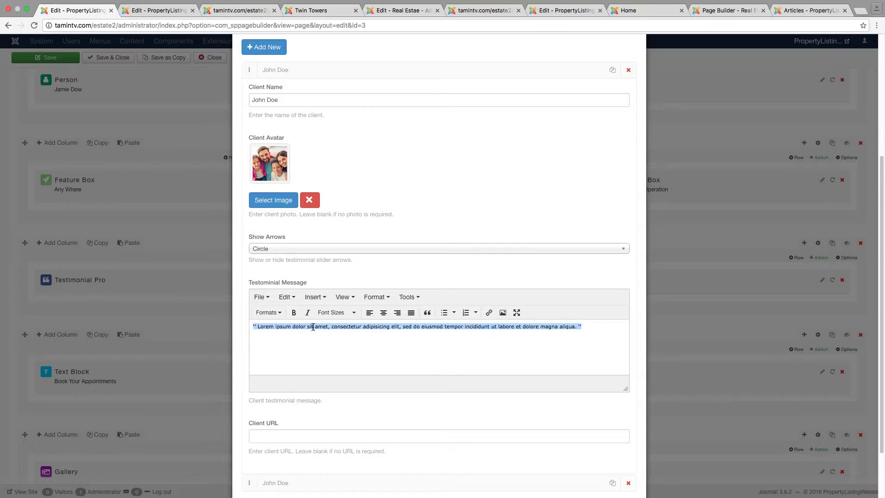
{"action": "left_click", "coordinate": [312, 326]}
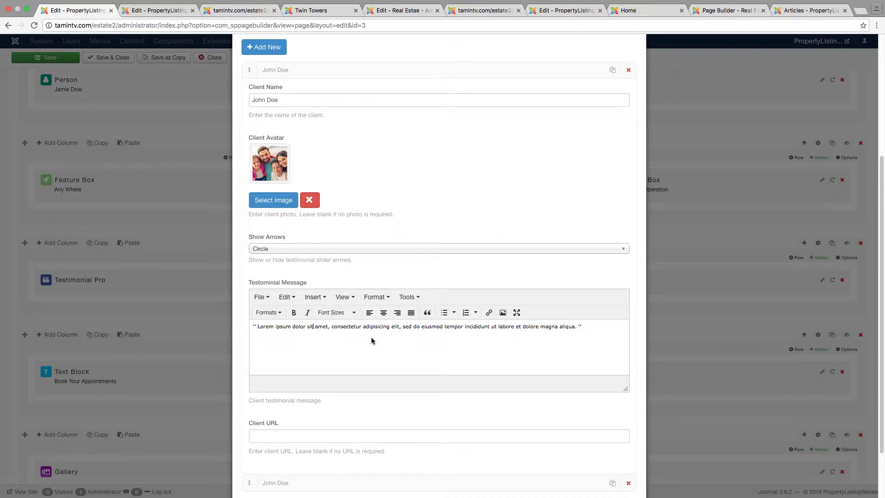
Expand the second testimonial, examine its client fields, and close the Testimonial Pro settings without saving.
{"action": "scroll", "coordinate": [371, 342], "scroll_direction": "down", "scroll_amount": 3}
{"action": "left_click", "coordinate": [333, 419]}
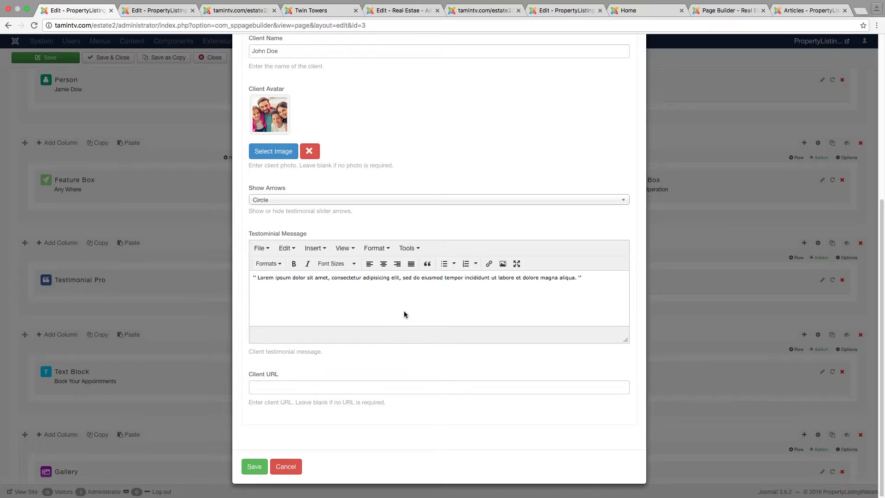
{"action": "scroll", "coordinate": [290, 206], "scroll_direction": "up", "scroll_amount": 3}
{"action": "scroll", "coordinate": [283, 251], "scroll_direction": "down", "scroll_amount": 3}
{"action": "left_click", "coordinate": [293, 468]}
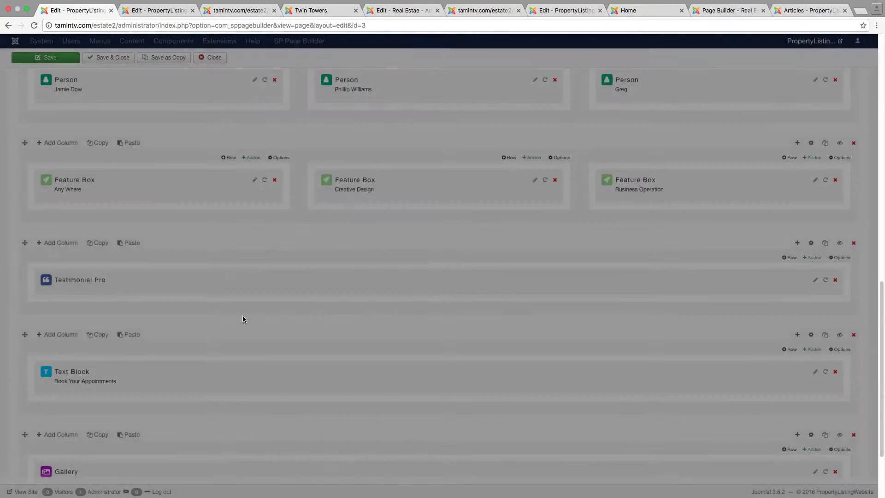
Open the Testimonial Pro row's options and examine its section title and title formatting settings.
{"action": "left_click", "coordinate": [812, 243]}
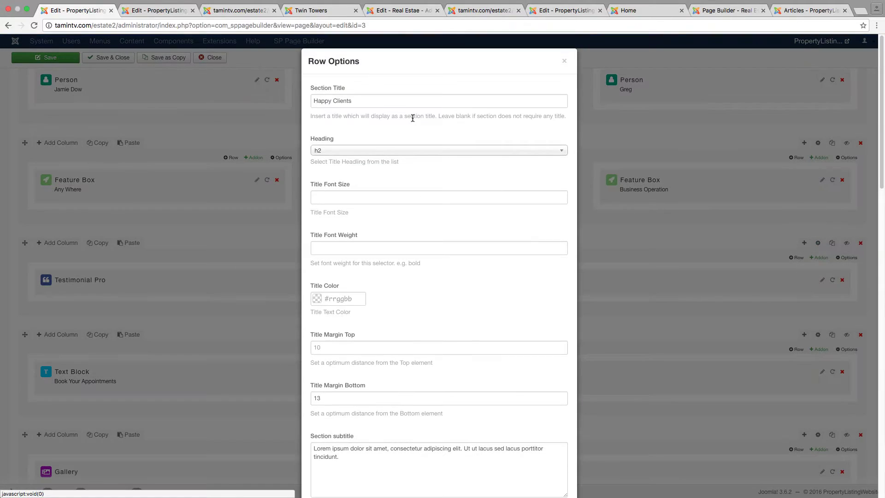
{"action": "left_click_drag", "start_coordinate": [365, 100], "coordinate": [310, 96]}
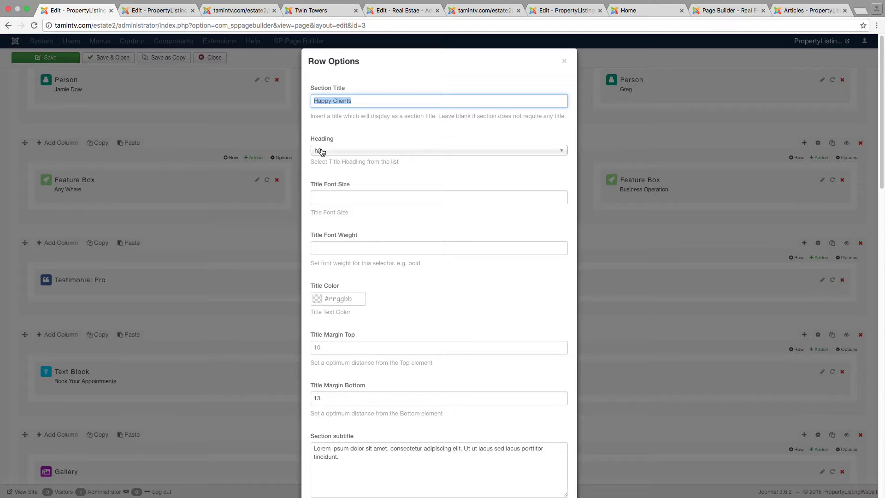
{"action": "scroll", "coordinate": [369, 240], "scroll_direction": "down", "scroll_amount": 3}
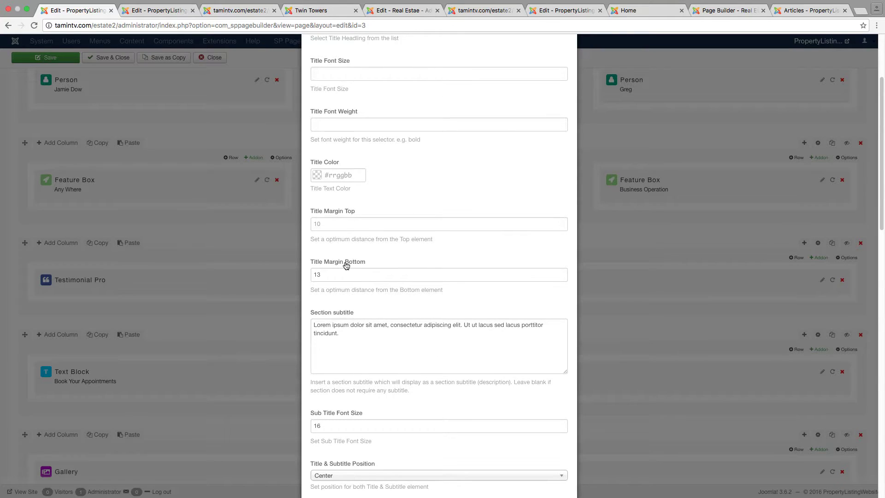
Try a title bottom margin of 10 in the testimonial row's options and set it back to 13.
{"action": "left_click_drag", "start_coordinate": [342, 274], "coordinate": [308, 273]}
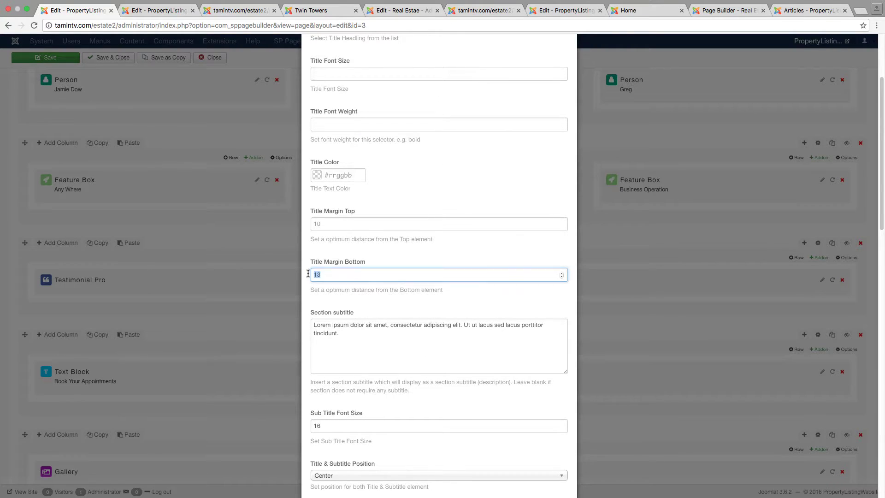
{"action": "type", "text": "12"}
{"action": "left_click", "coordinate": [364, 334]}
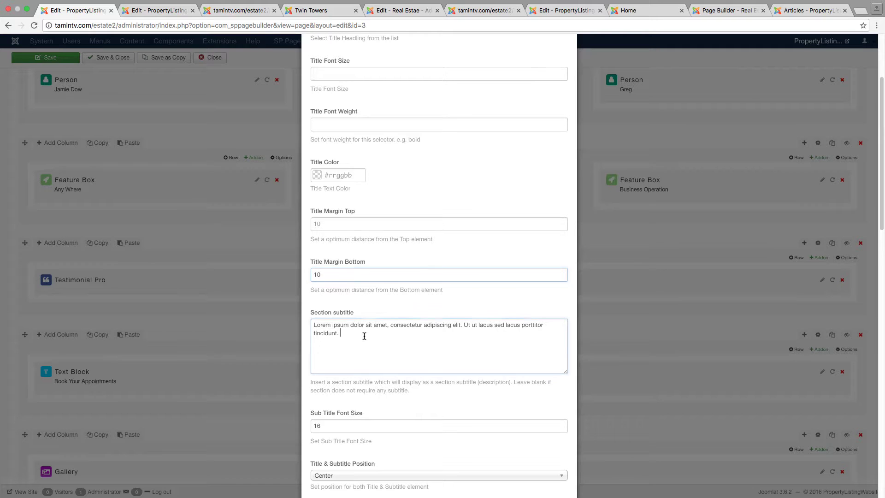
{"action": "left_click", "coordinate": [339, 274]}
{"action": "key", "text": "Up"}
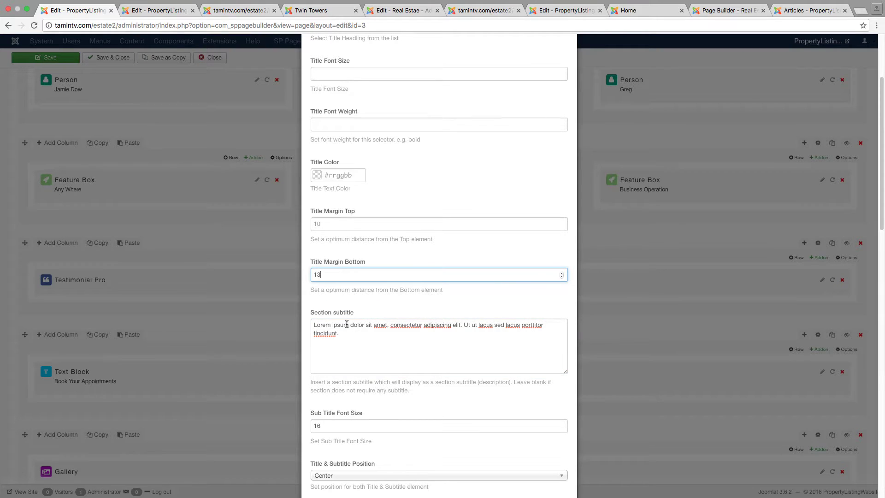
Examine the testimonial row's section subtitle and subtitle font size.
{"action": "left_click", "coordinate": [352, 328]}
{"action": "scroll", "coordinate": [352, 327], "scroll_direction": "down", "scroll_amount": 1}
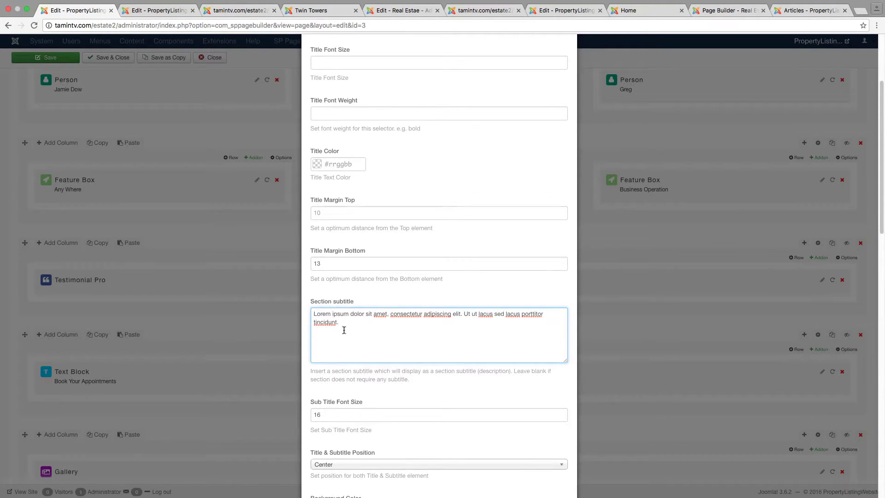
{"action": "scroll", "coordinate": [346, 335], "scroll_direction": "down", "scroll_amount": 1}
{"action": "scroll", "coordinate": [360, 316], "scroll_direction": "down", "scroll_amount": 4}
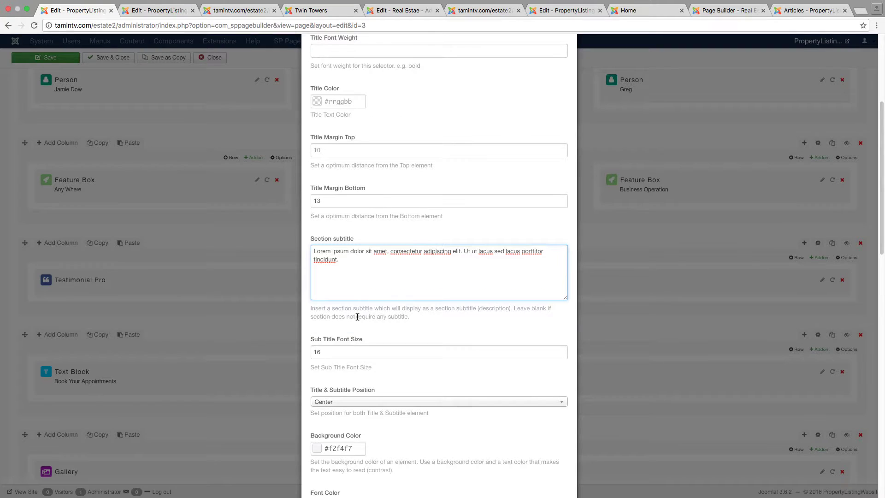
{"action": "scroll", "coordinate": [352, 279], "scroll_direction": "down", "scroll_amount": 6}
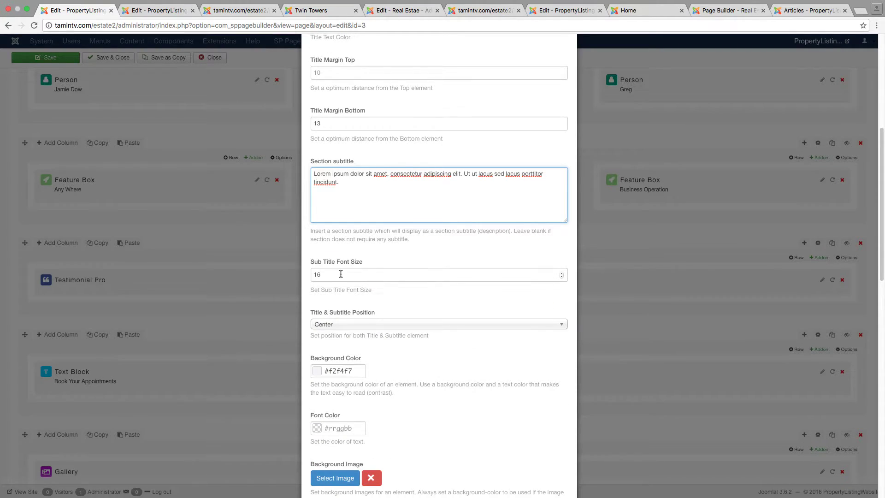
{"action": "left_click", "coordinate": [365, 275]}
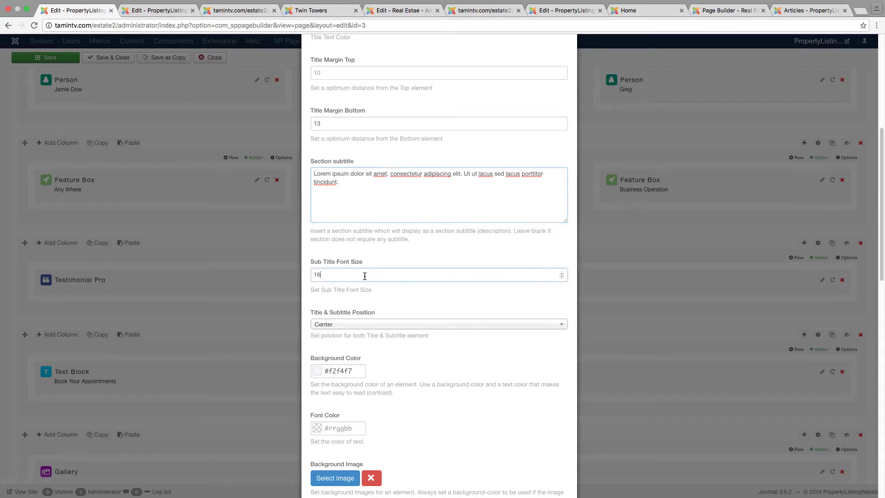
{"action": "left_click", "coordinate": [401, 301]}
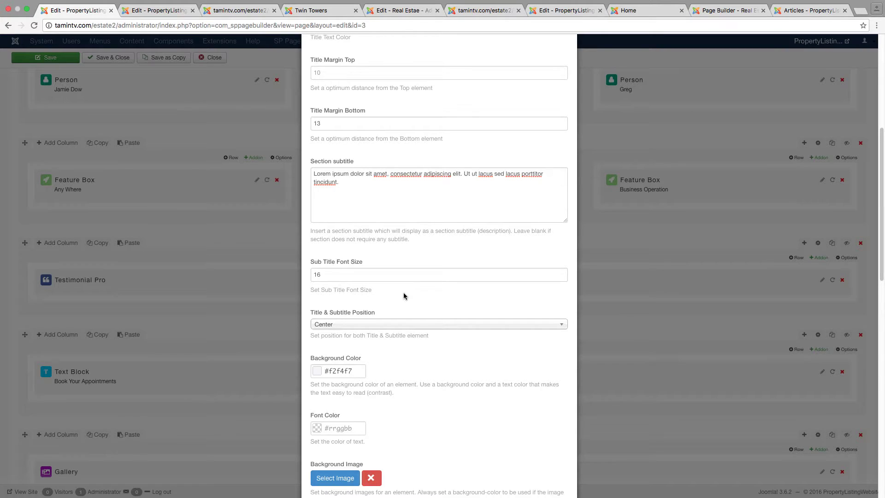
{"action": "scroll", "coordinate": [351, 277], "scroll_direction": "down", "scroll_amount": 1}
{"action": "left_click", "coordinate": [348, 275]}
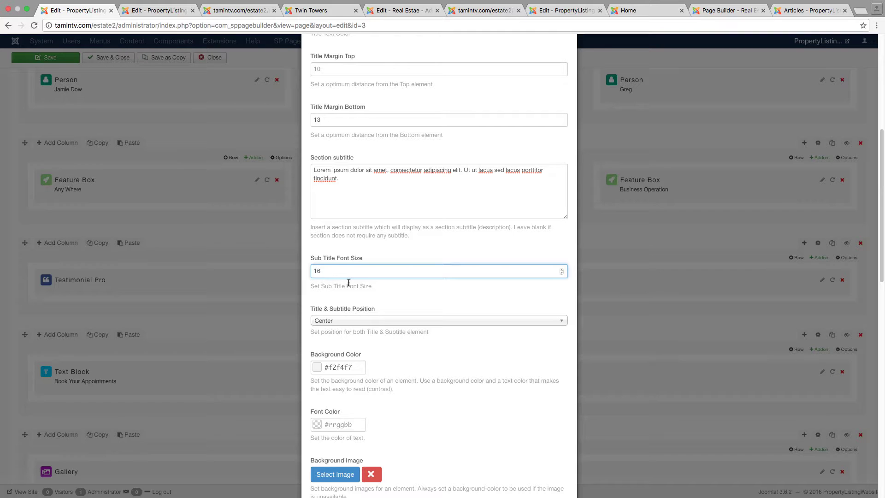
{"action": "left_click", "coordinate": [403, 362]}
Examine the title position and background color settings in the testimonial row's options, leaving the color unchanged.
{"action": "scroll", "coordinate": [399, 362], "scroll_direction": "down", "scroll_amount": 2}
{"action": "scroll", "coordinate": [375, 320], "scroll_direction": "down", "scroll_amount": 1}
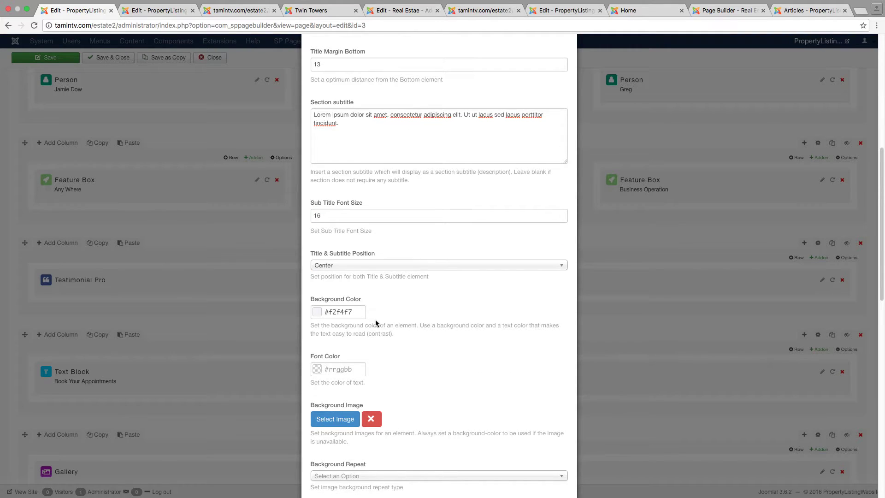
{"action": "scroll", "coordinate": [405, 330], "scroll_direction": "down", "scroll_amount": 2}
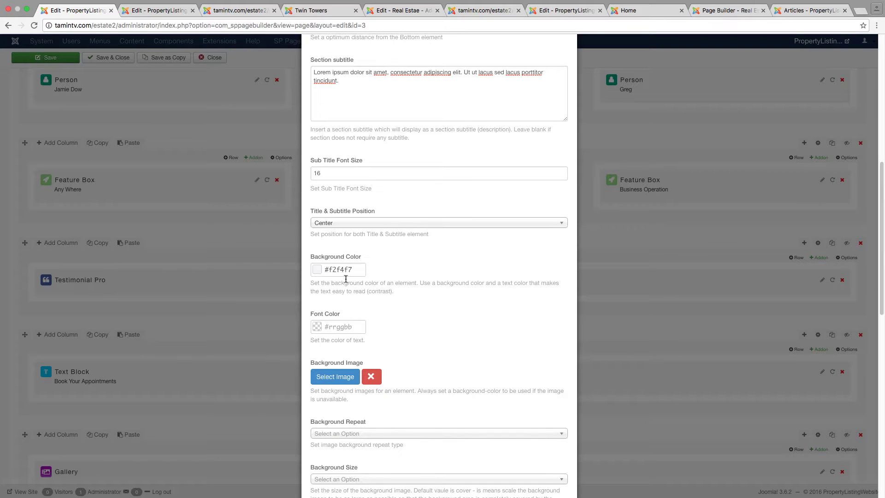
{"action": "left_click", "coordinate": [339, 270]}
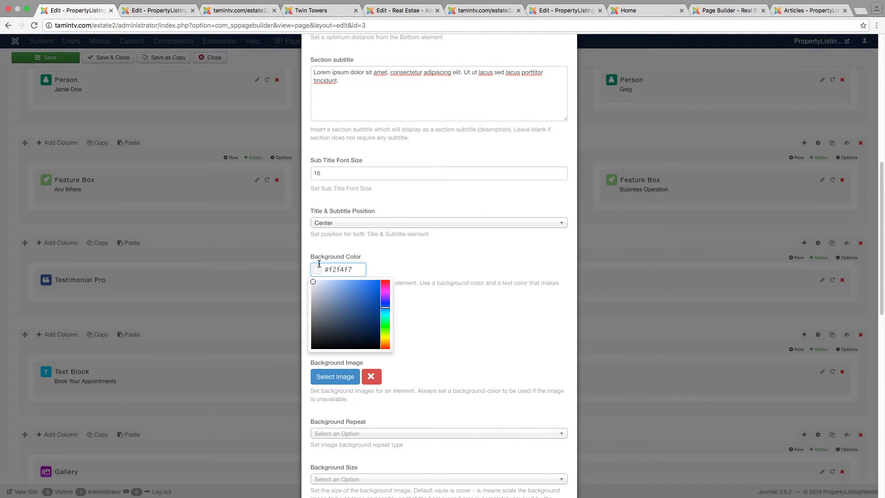
{"action": "left_click", "coordinate": [391, 266]}
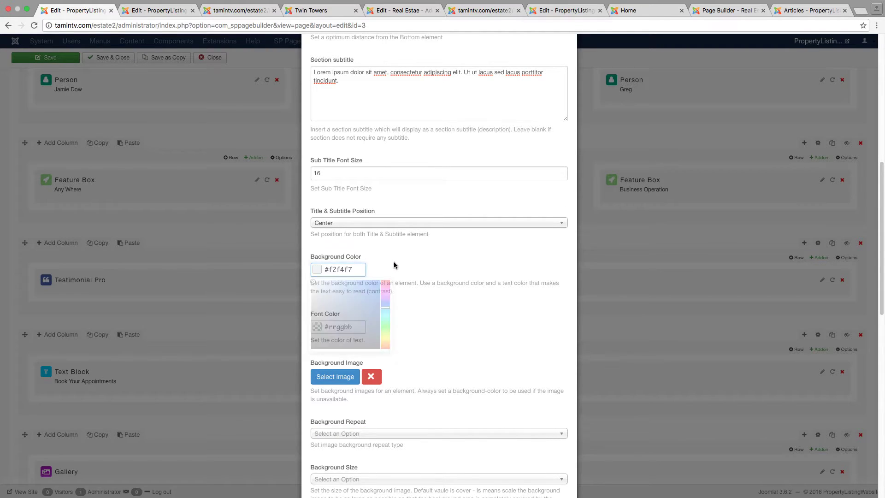
Examine the testimonial row's CSS class and padding, and close its row options without applying.
{"action": "scroll", "coordinate": [442, 400], "scroll_direction": "down", "scroll_amount": 11}
{"action": "scroll", "coordinate": [436, 404], "scroll_direction": "down", "scroll_amount": 13}
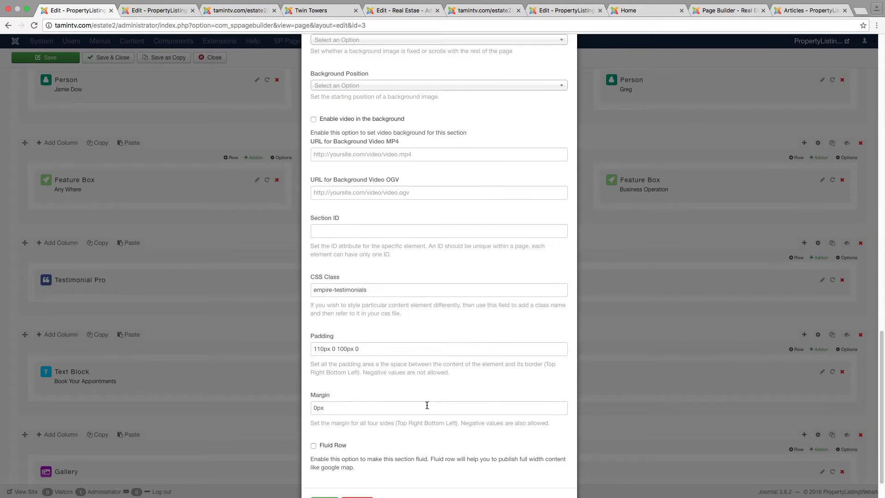
{"action": "left_click_drag", "start_coordinate": [368, 252], "coordinate": [306, 241]}
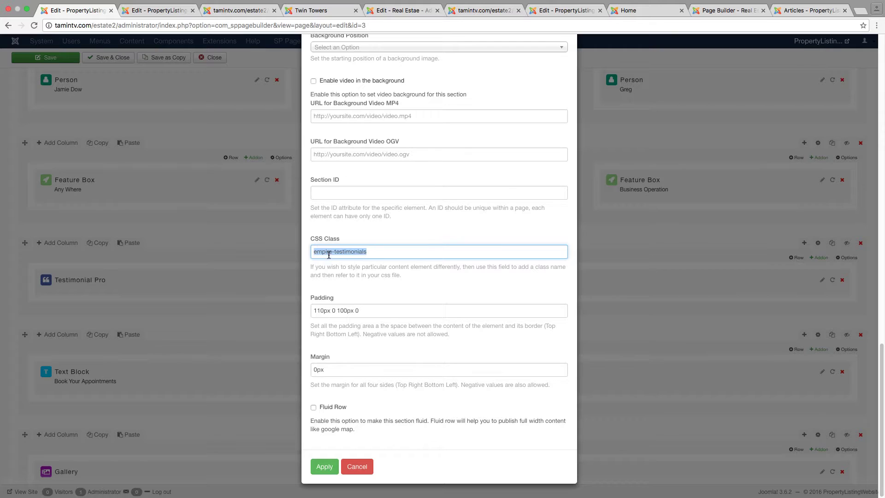
{"action": "left_click", "coordinate": [376, 310]}
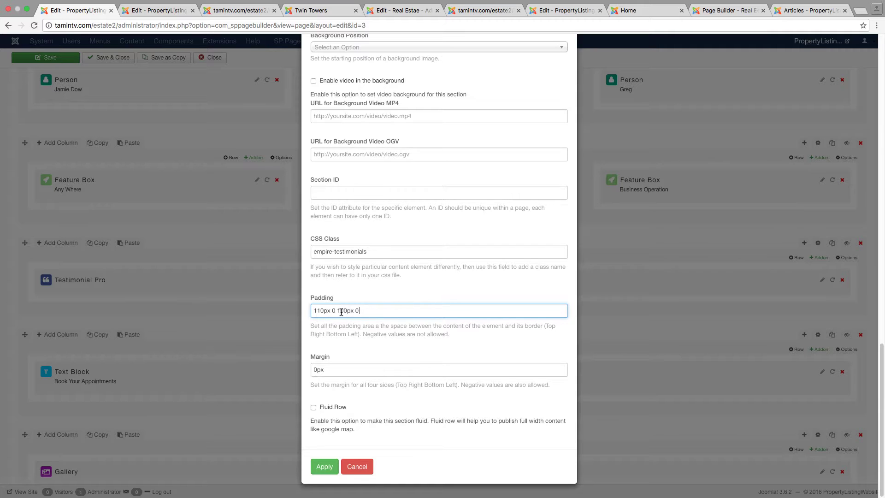
{"action": "left_click", "coordinate": [356, 466]}
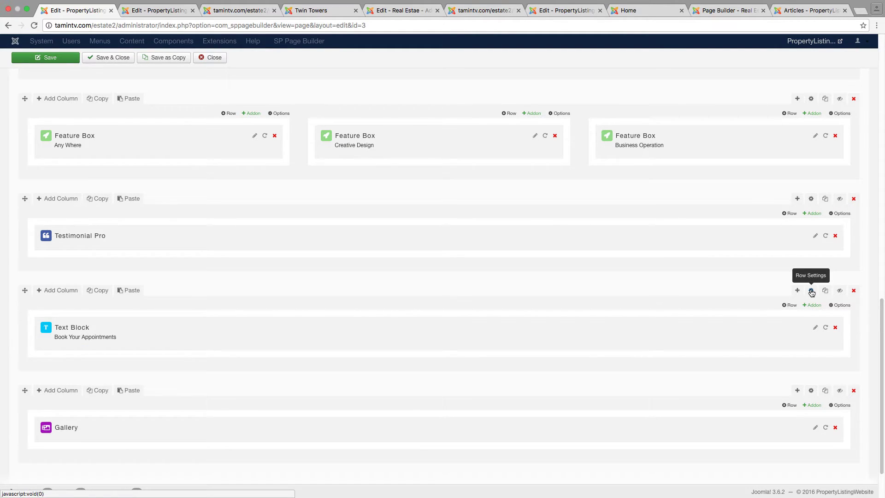
Open the Book Your Appointments text block's settings and set its title font size to 30.
{"action": "left_click", "coordinate": [816, 327]}
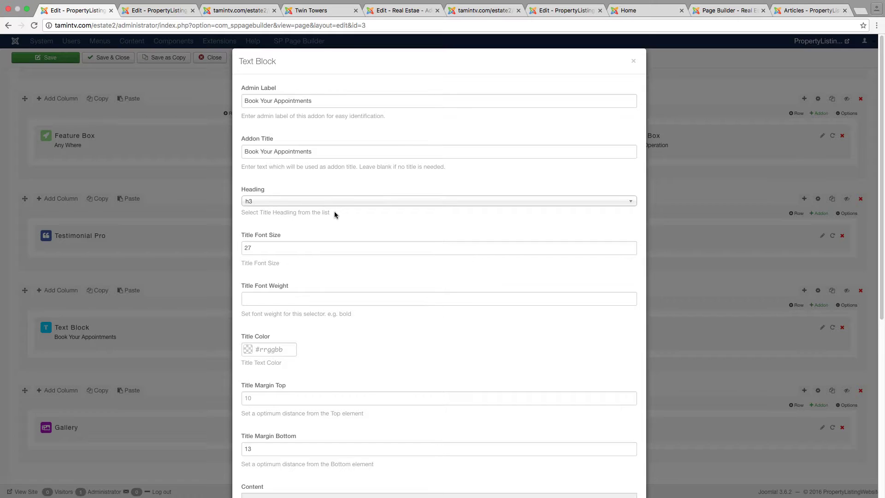
{"action": "left_click", "coordinate": [297, 250]}
{"action": "key", "text": "Up"}
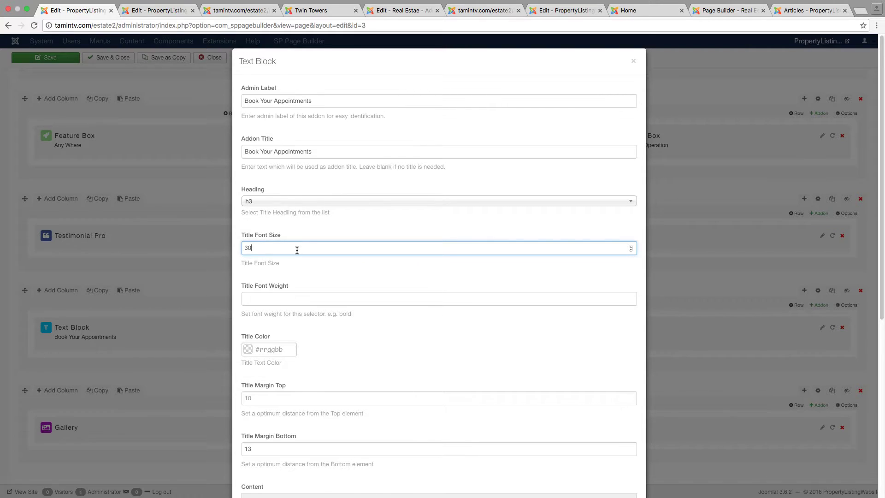
{"action": "left_click", "coordinate": [298, 270]}
{"action": "scroll", "coordinate": [297, 270], "scroll_direction": "down", "scroll_amount": 3}
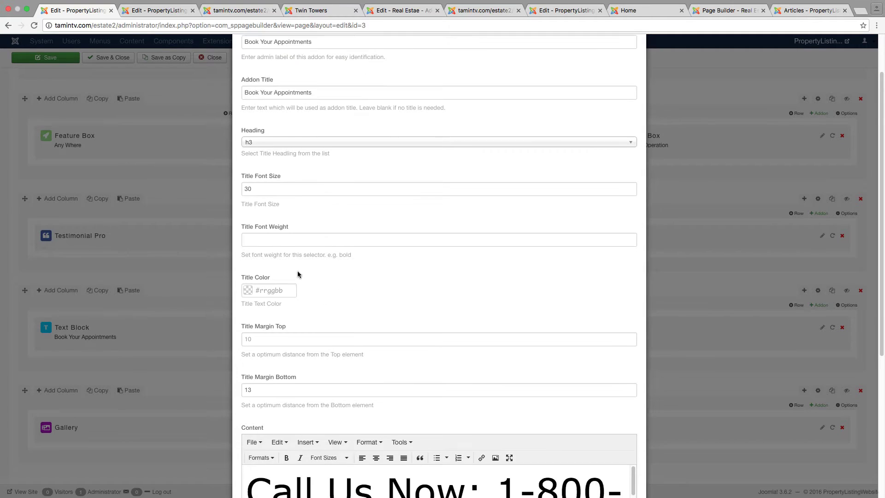
{"action": "scroll", "coordinate": [351, 353], "scroll_direction": "down", "scroll_amount": 1}
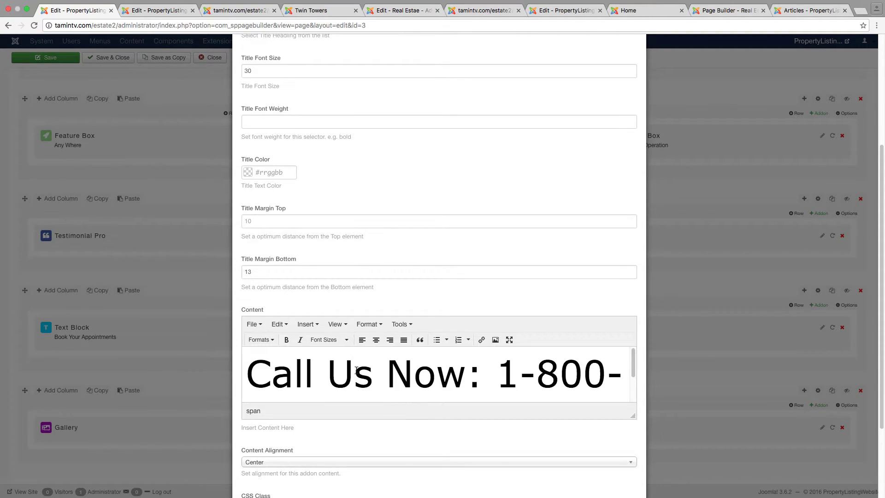
Examine the font size and phone number in the text block content's source code, and close it without changes.
{"action": "left_click", "coordinate": [353, 372]}
{"action": "triple_click", "coordinate": [366, 365]}
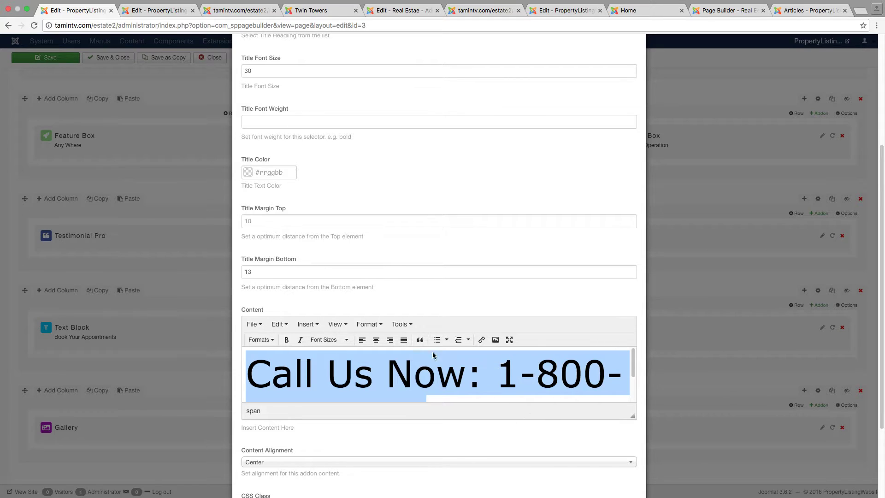
{"action": "left_click", "coordinate": [403, 325]}
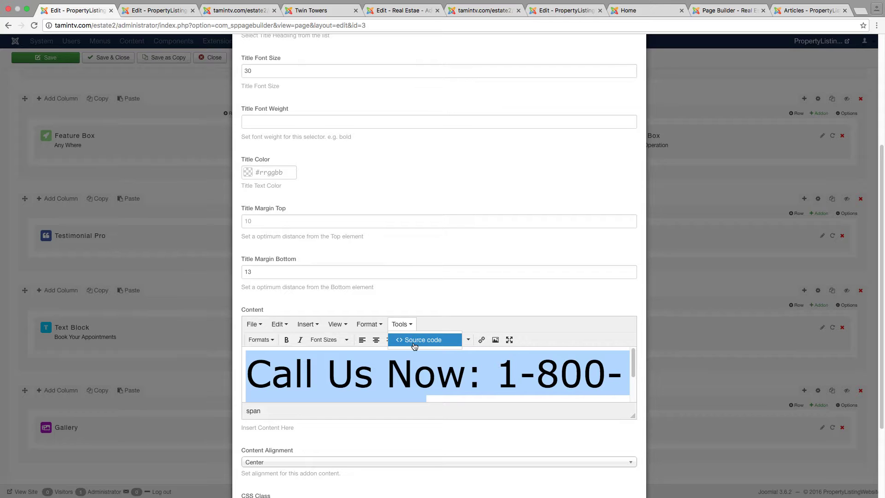
{"action": "left_click", "coordinate": [413, 339]}
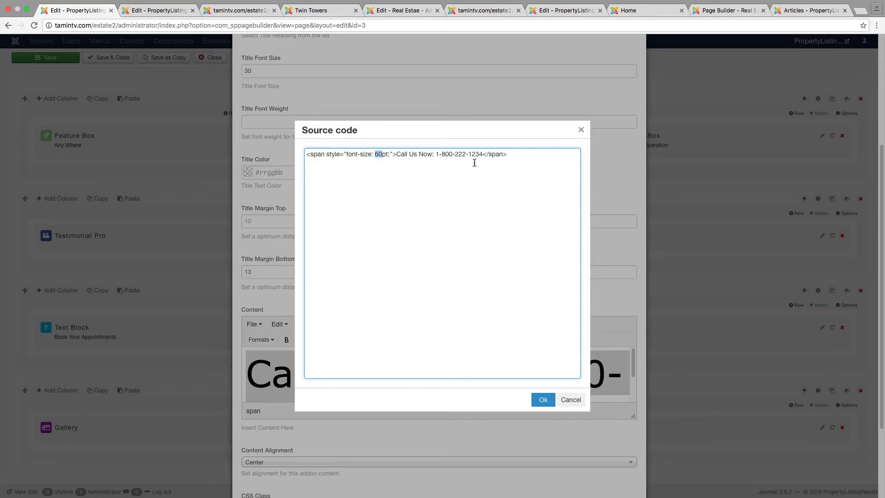
{"action": "left_click_drag", "start_coordinate": [482, 155], "coordinate": [438, 155]}
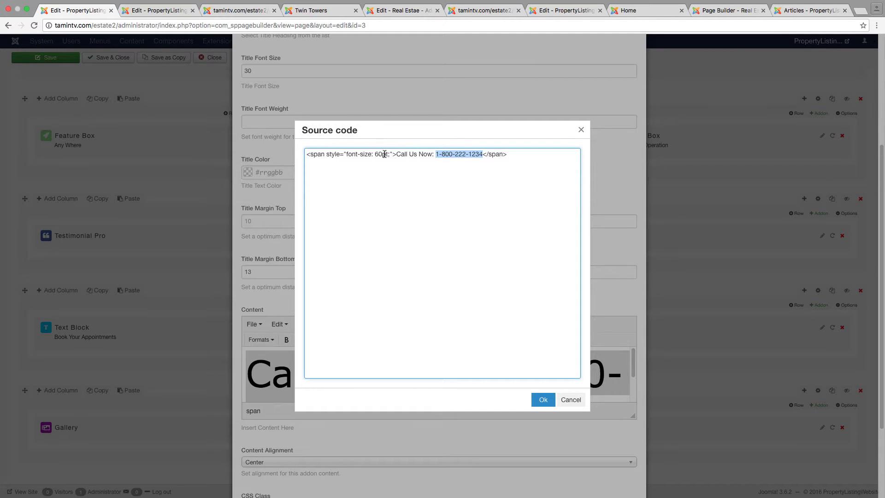
{"action": "left_click_drag", "start_coordinate": [383, 154], "coordinate": [376, 155]}
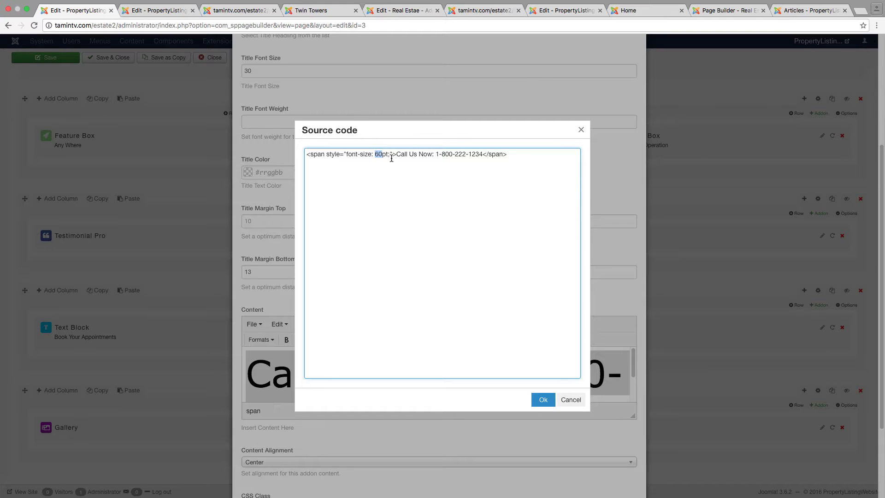
{"action": "left_click_drag", "start_coordinate": [378, 155], "coordinate": [383, 155]}
{"action": "left_click", "coordinate": [571, 400]}
Check the text block's content alignment and CSS class, and save its settings.
{"action": "scroll", "coordinate": [454, 348], "scroll_direction": "down", "scroll_amount": 1}
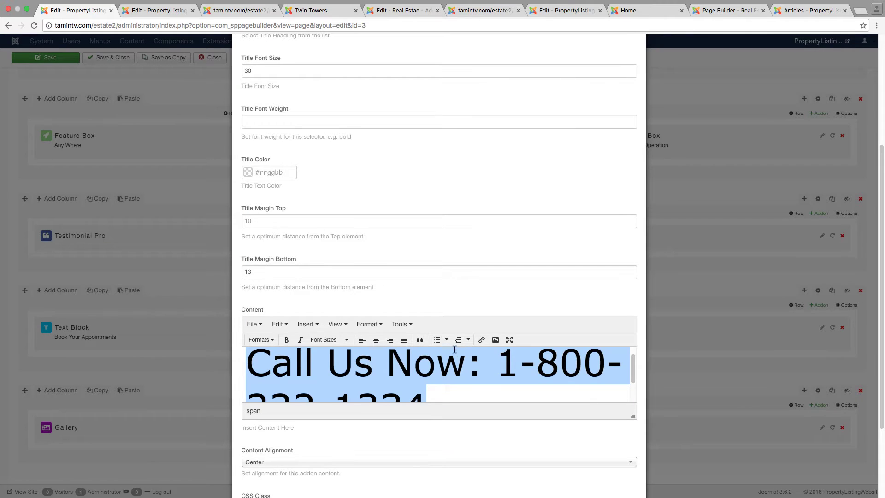
{"action": "scroll", "coordinate": [454, 349], "scroll_direction": "down", "scroll_amount": 5}
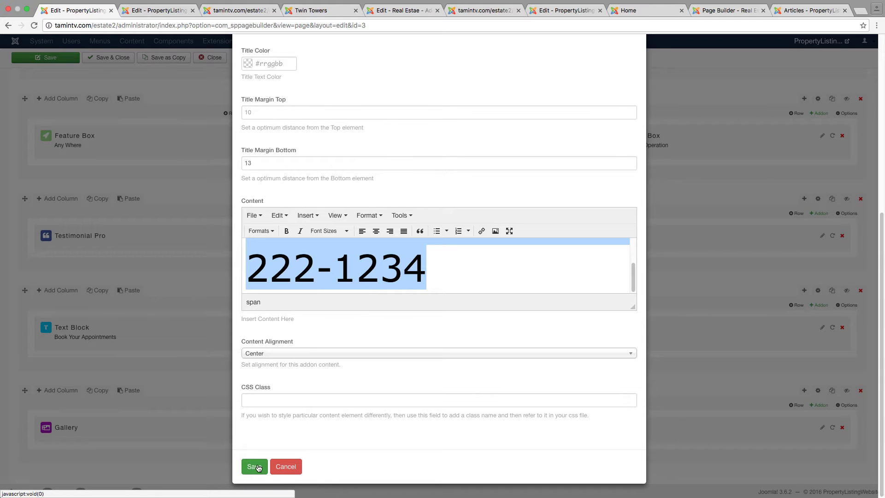
{"action": "left_click", "coordinate": [254, 466]}
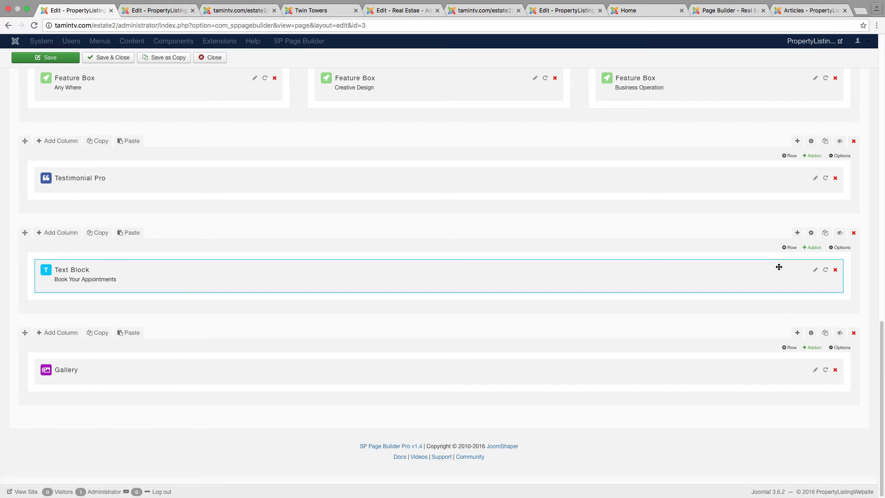
Open the Text Block row's options and examine the title, font color and background image settings.
{"action": "left_click", "coordinate": [812, 233]}
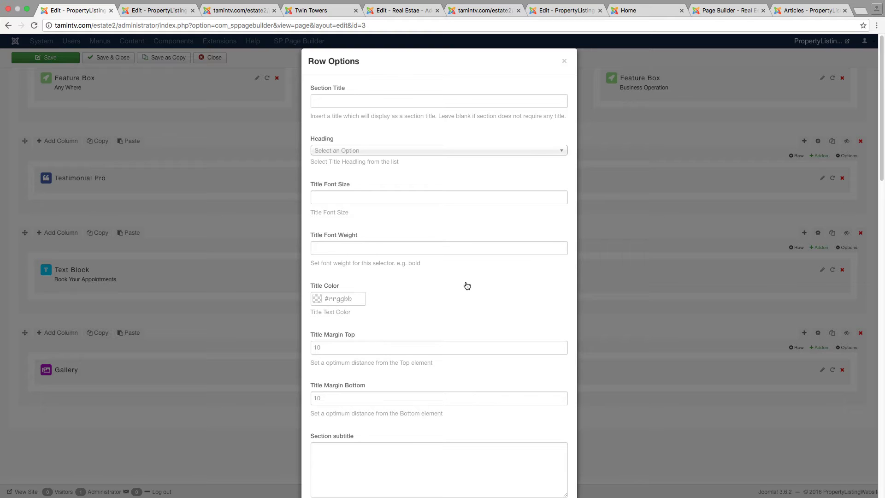
{"action": "scroll", "coordinate": [463, 276], "scroll_direction": "down", "scroll_amount": 4}
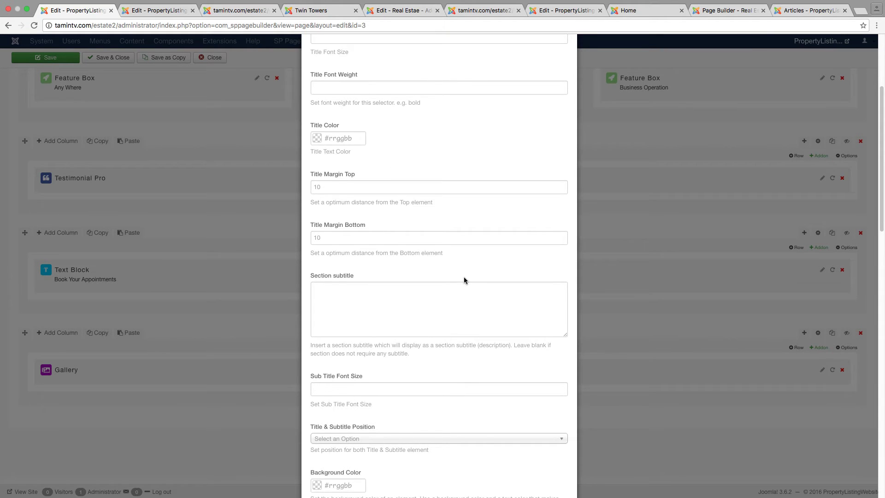
{"action": "scroll", "coordinate": [463, 277], "scroll_direction": "up", "scroll_amount": 4}
{"action": "scroll", "coordinate": [462, 243], "scroll_direction": "down", "scroll_amount": 10}
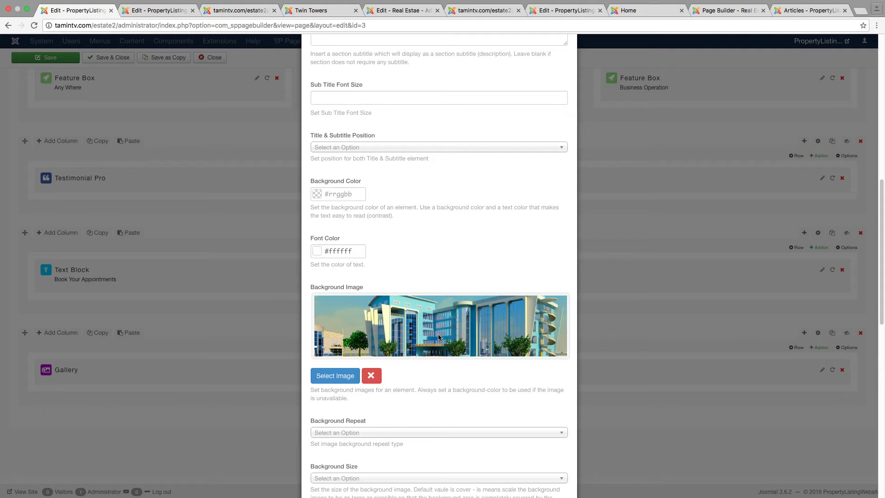
Examine the Text Block row's CSS class and padding, and apply the row options unchanged.
{"action": "scroll", "coordinate": [410, 352], "scroll_direction": "down", "scroll_amount": 4}
{"action": "scroll", "coordinate": [410, 352], "scroll_direction": "down", "scroll_amount": 7}
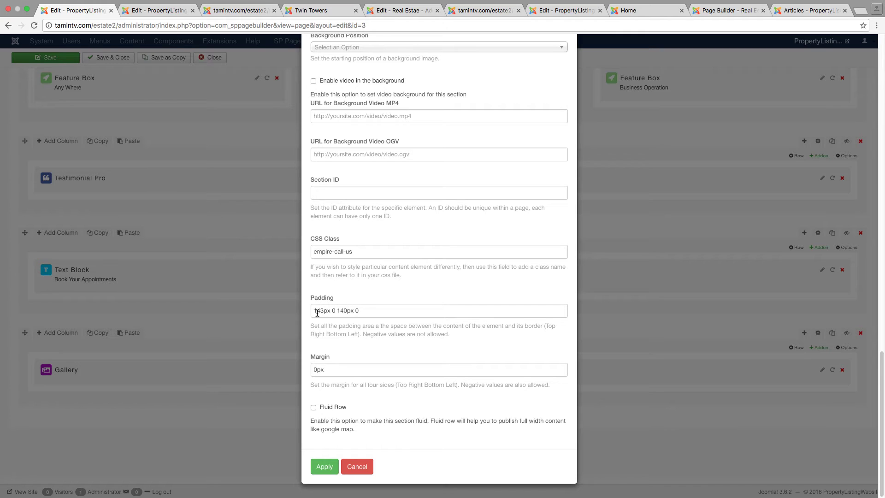
{"action": "left_click_drag", "start_coordinate": [359, 310], "coordinate": [315, 309]}
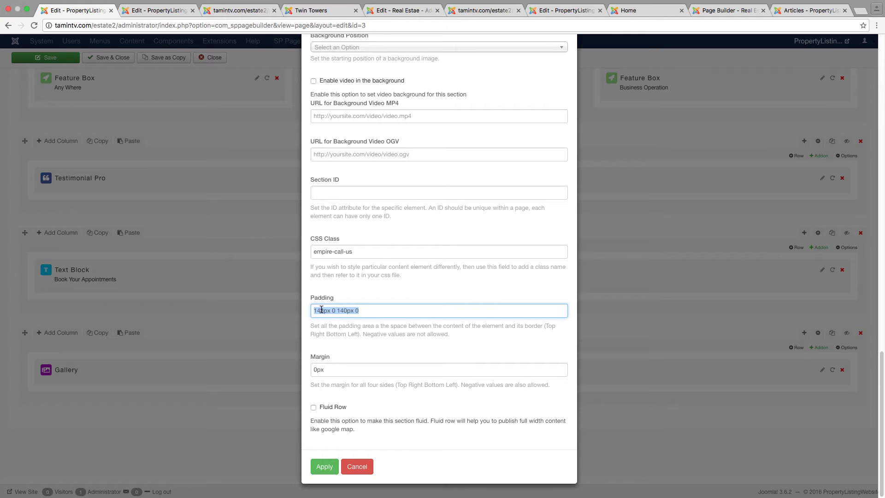
{"action": "left_click", "coordinate": [322, 310]}
{"action": "left_click", "coordinate": [324, 466]}
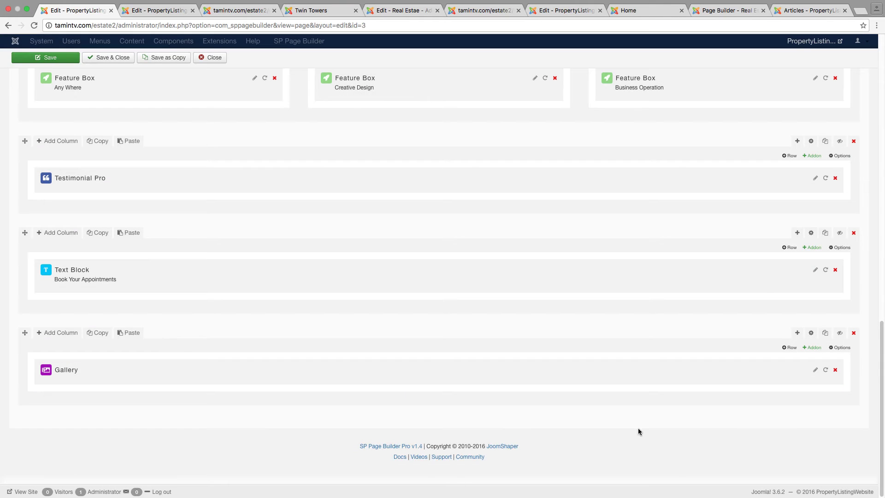
Examine the Gallery row's options down to the Fluid Row setting, and close them without applying.
{"action": "left_click", "coordinate": [812, 334]}
{"action": "scroll", "coordinate": [340, 233], "scroll_direction": "down", "scroll_amount": 10}
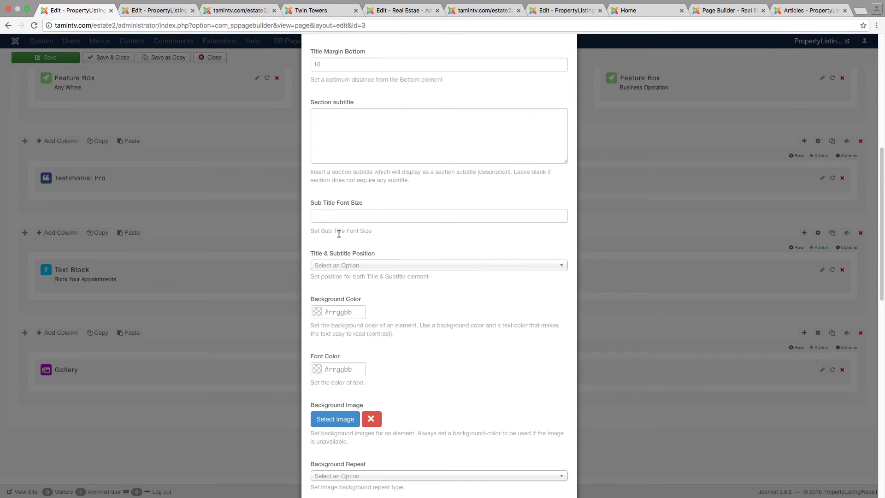
{"action": "scroll", "coordinate": [338, 241], "scroll_direction": "down", "scroll_amount": 10}
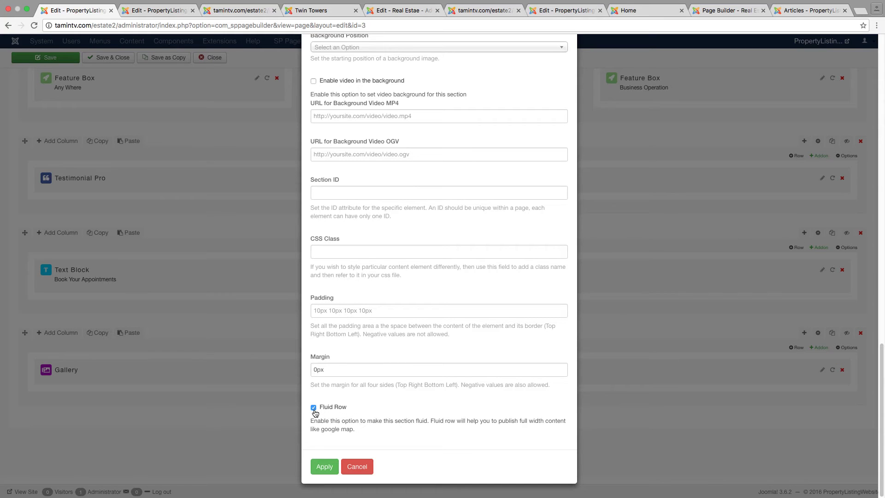
{"action": "left_click", "coordinate": [369, 468]}
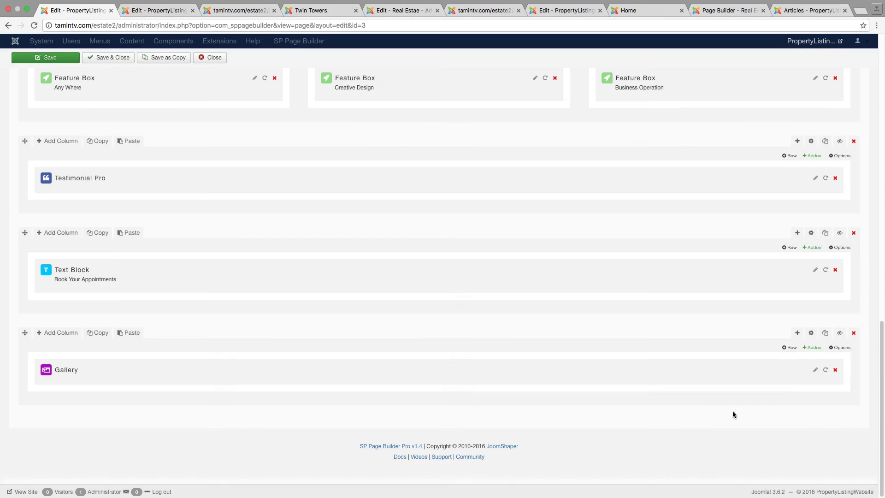
Open the Gallery addon's settings and examine its title, thumbnail size fields and list of items.
{"action": "left_click", "coordinate": [816, 372]}
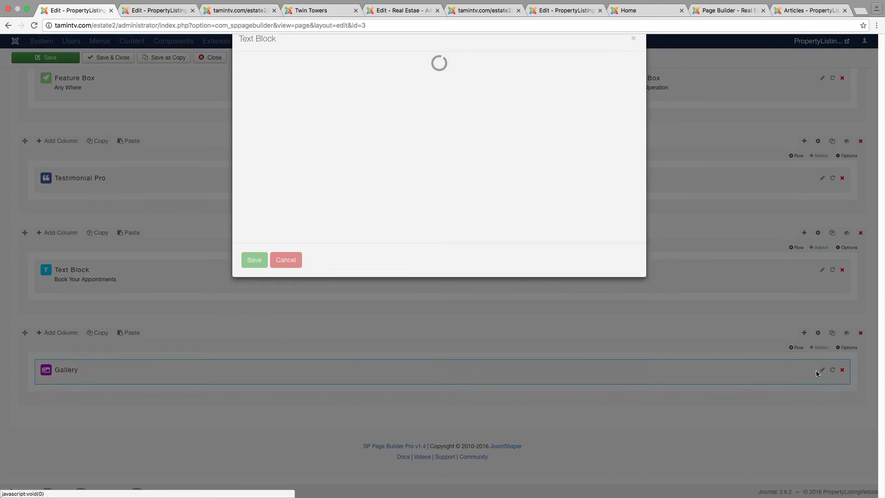
{"action": "scroll", "coordinate": [423, 330], "scroll_direction": "down", "scroll_amount": 3}
{"action": "scroll", "coordinate": [409, 323], "scroll_direction": "up", "scroll_amount": 3}
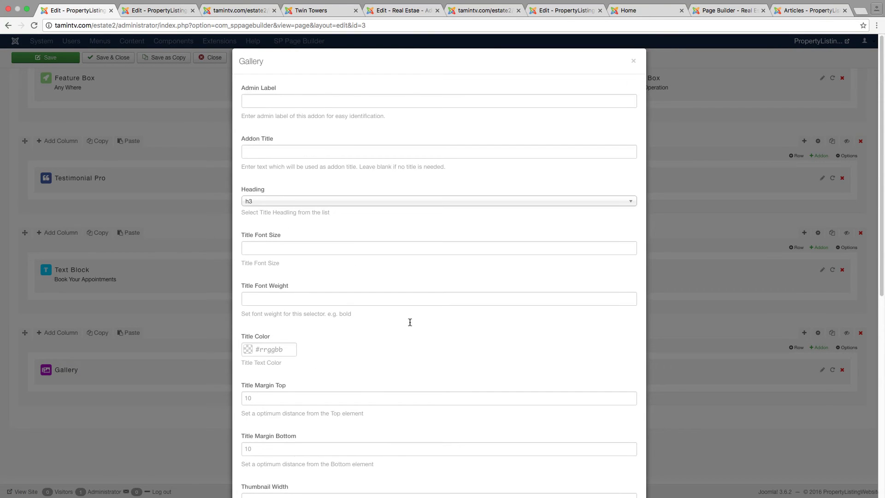
{"action": "scroll", "coordinate": [355, 286], "scroll_direction": "down", "scroll_amount": 10}
{"action": "scroll", "coordinate": [347, 297], "scroll_direction": "down", "scroll_amount": 2}
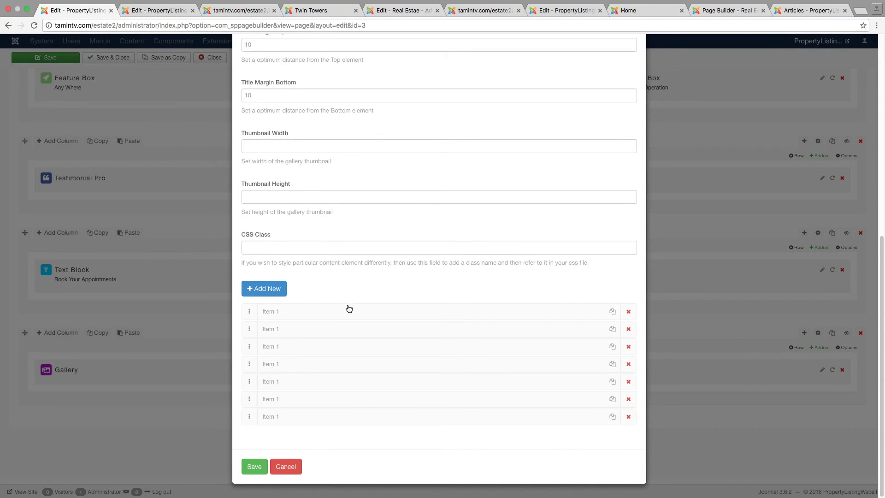
Expand the first gallery item, browse the available images for its thumbnail, and close the Media Manager without choosing one.
{"action": "left_click", "coordinate": [349, 311]}
{"action": "scroll", "coordinate": [348, 311], "scroll_direction": "down", "scroll_amount": 3}
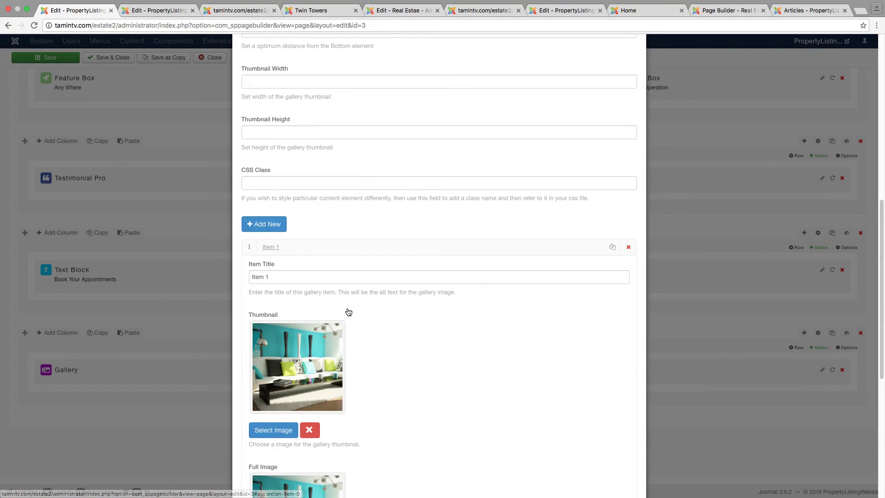
{"action": "left_click", "coordinate": [286, 364]}
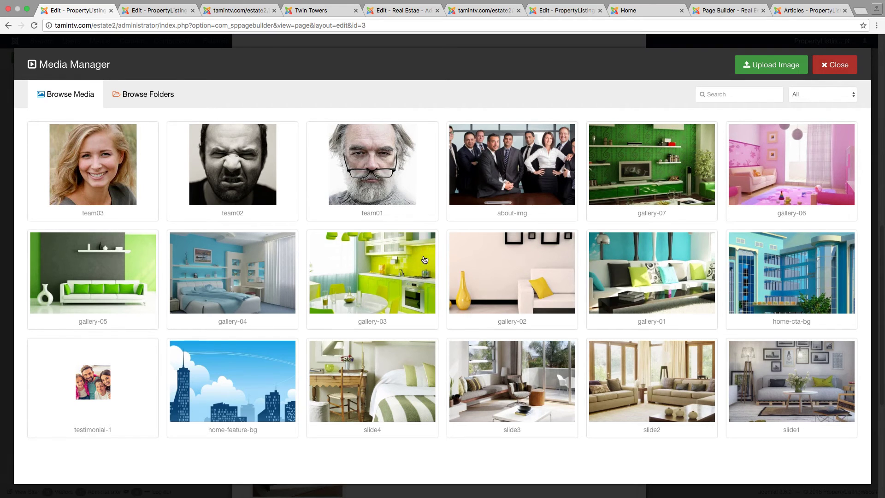
{"action": "left_click", "coordinate": [831, 71]}
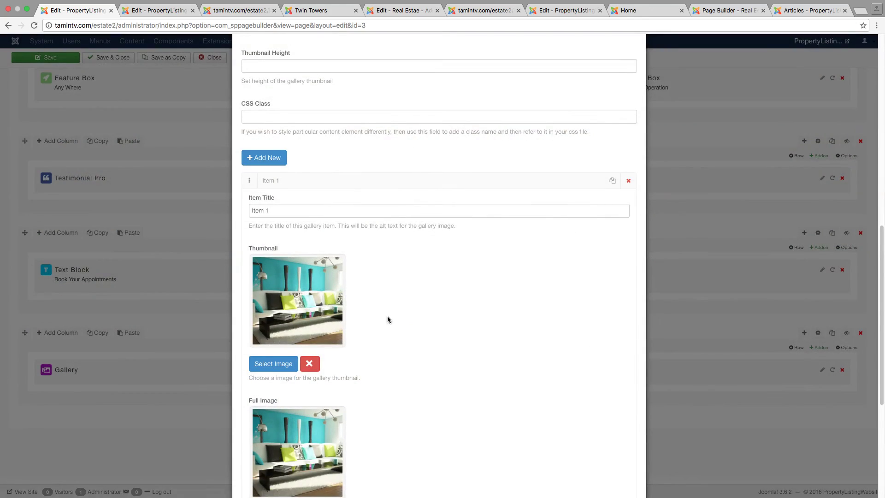
Examine the first gallery item's thumbnail and full image settings and the remaining items, and close the Gallery settings without saving.
{"action": "scroll", "coordinate": [386, 316], "scroll_direction": "down", "scroll_amount": 2}
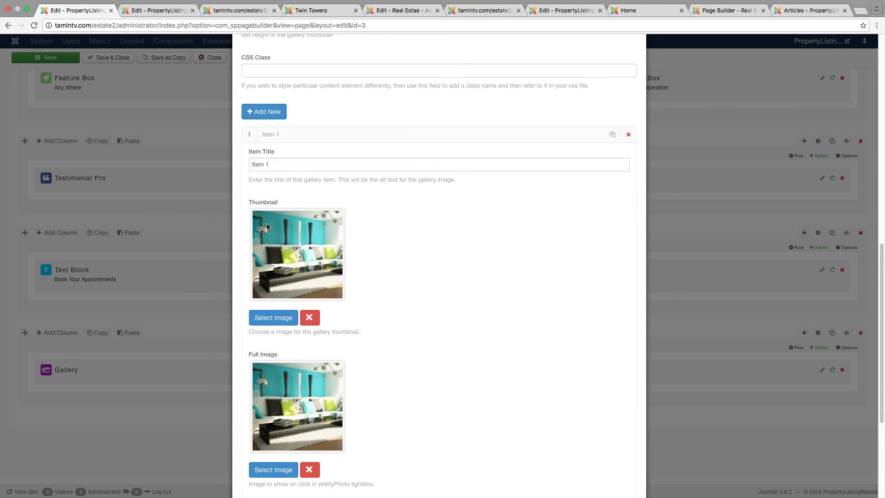
{"action": "scroll", "coordinate": [415, 354], "scroll_direction": "down", "scroll_amount": 2}
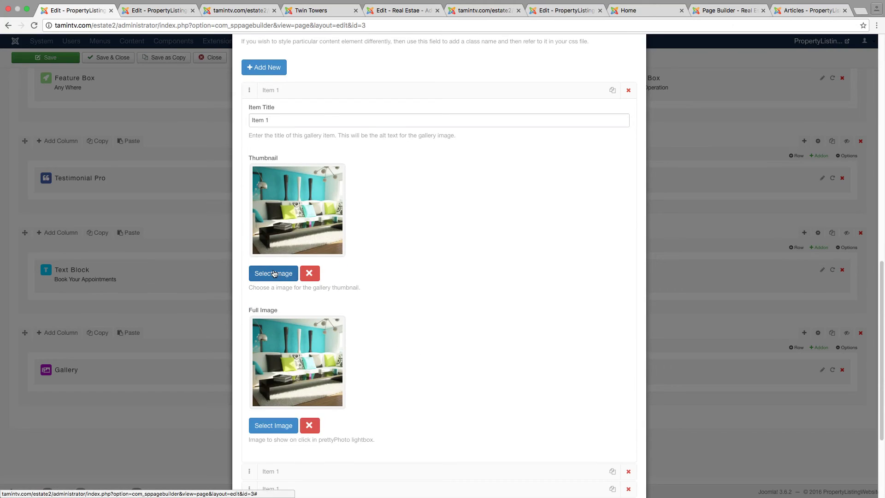
{"action": "scroll", "coordinate": [325, 334], "scroll_direction": "down", "scroll_amount": 5}
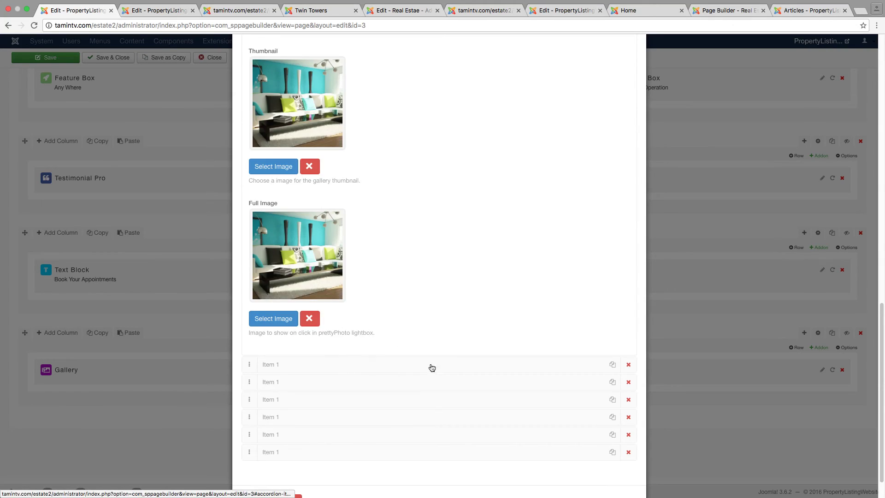
{"action": "scroll", "coordinate": [436, 400], "scroll_direction": "down", "scroll_amount": 2}
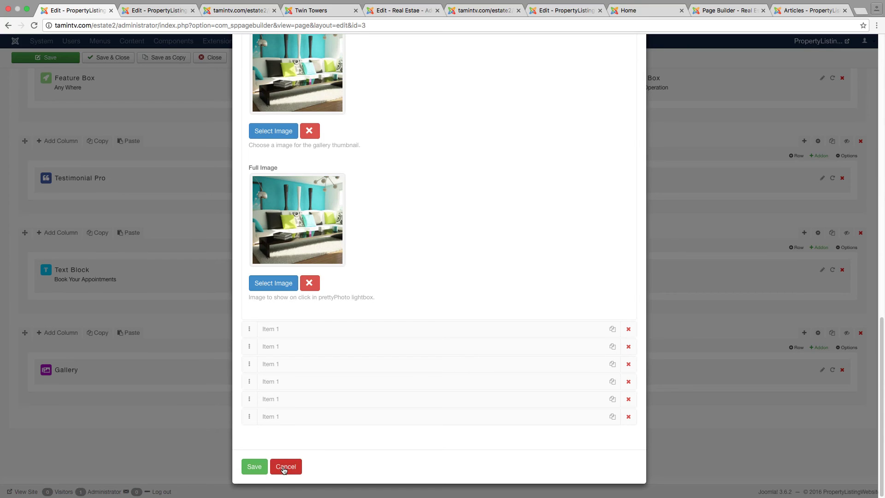
{"action": "left_click", "coordinate": [284, 467]}
Save the About page and review its front-end version from the team photo down to the project counters.
{"action": "scroll", "coordinate": [208, 362], "scroll_direction": "up", "scroll_amount": 10}
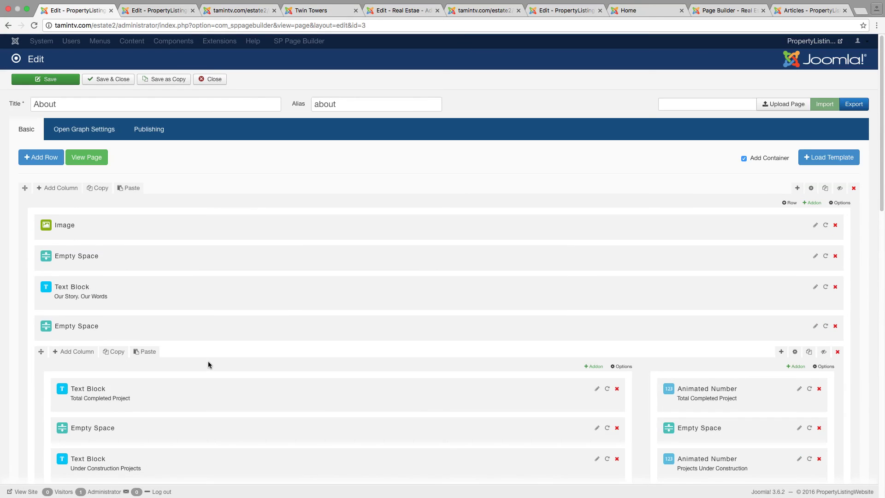
{"action": "left_click", "coordinate": [49, 80]}
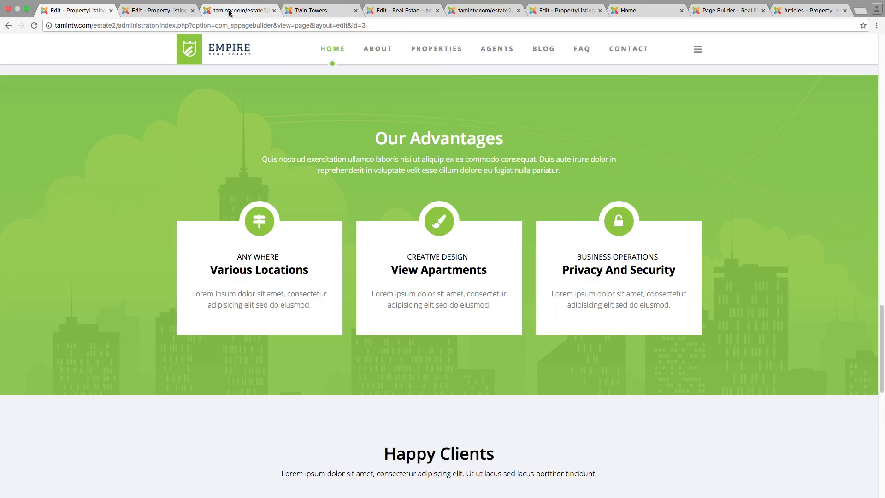
{"action": "left_click", "coordinate": [237, 10]}
{"action": "scroll", "coordinate": [282, 152], "scroll_direction": "up", "scroll_amount": 20}
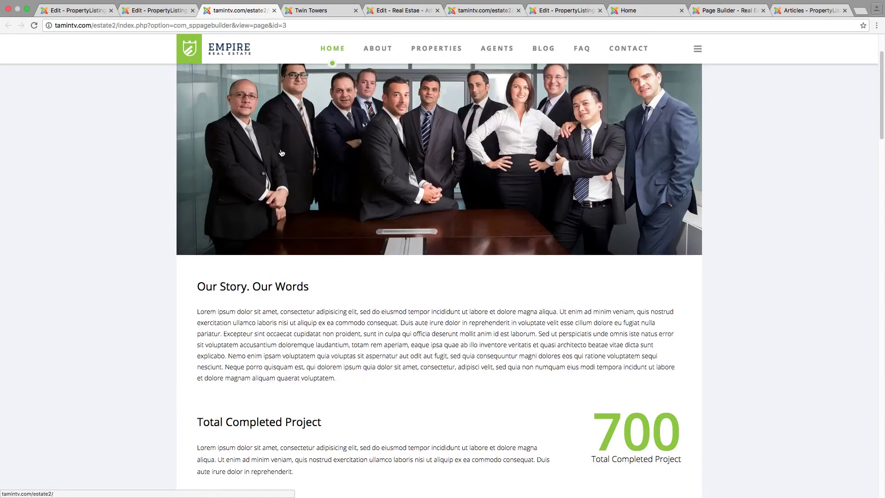
{"action": "scroll", "coordinate": [274, 154], "scroll_direction": "down", "scroll_amount": 8}
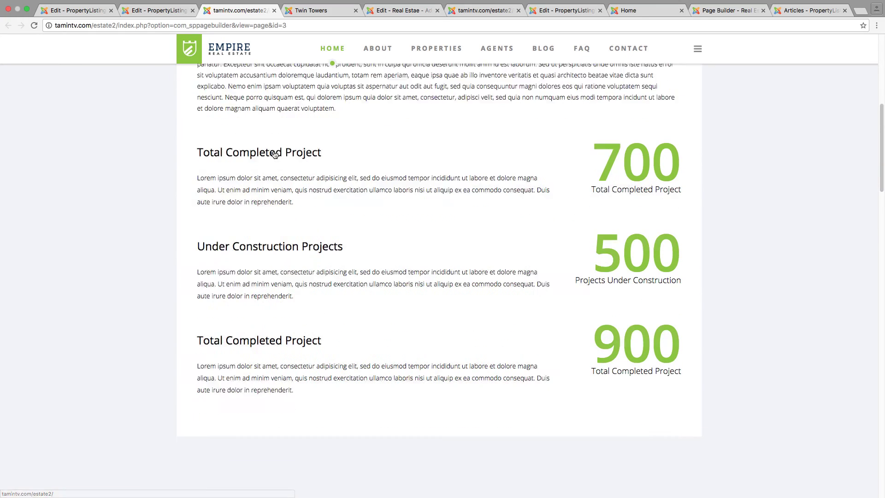